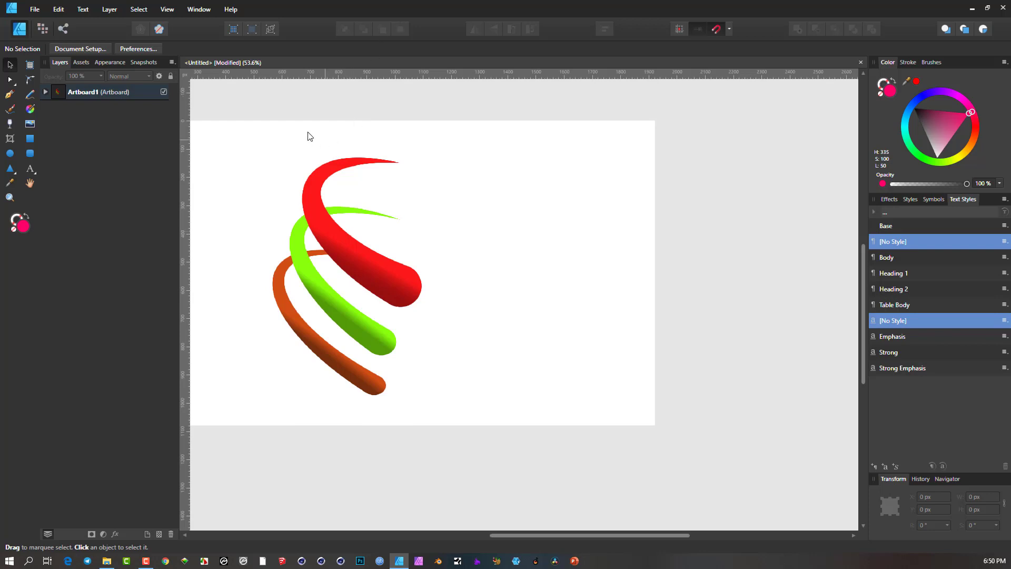
Examine the red, green and brown tapered tubes up close and the layers inside Artboard1.
scroll(345, 163, up, 1)
scroll(316, 176, down, 1)
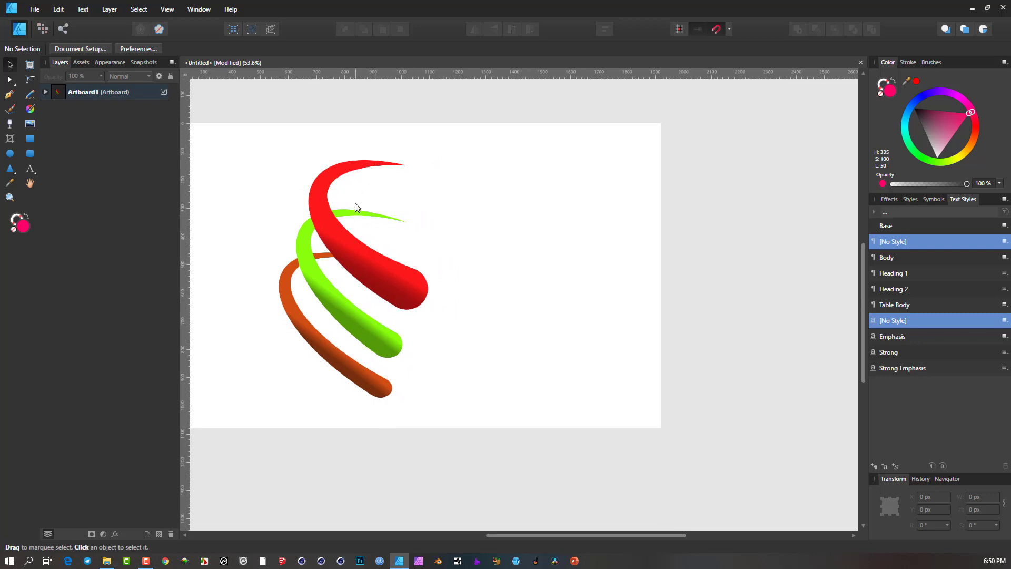
scroll(354, 211, up, 2)
scroll(353, 209, up, 1)
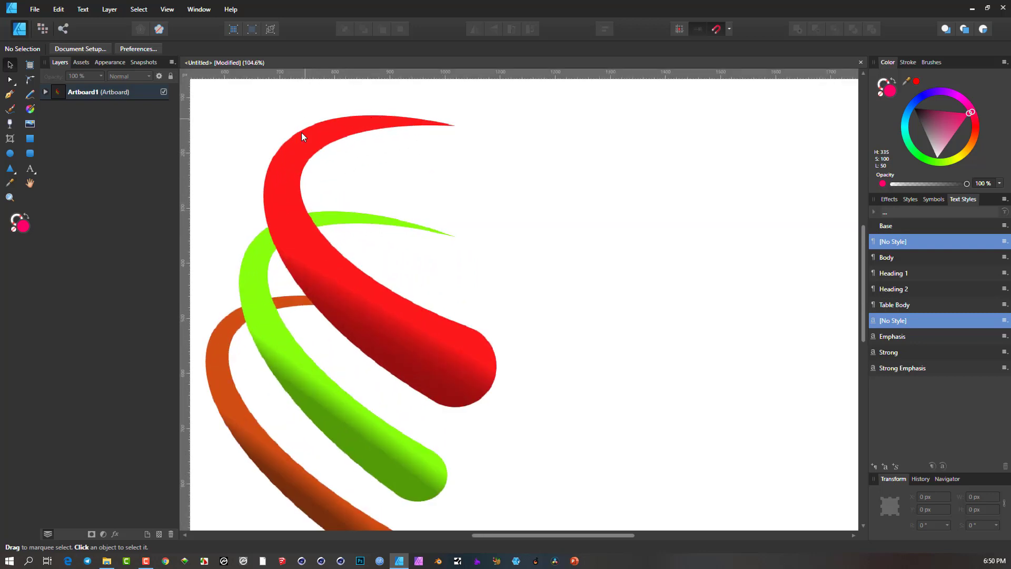
scroll(321, 131, down, 1)
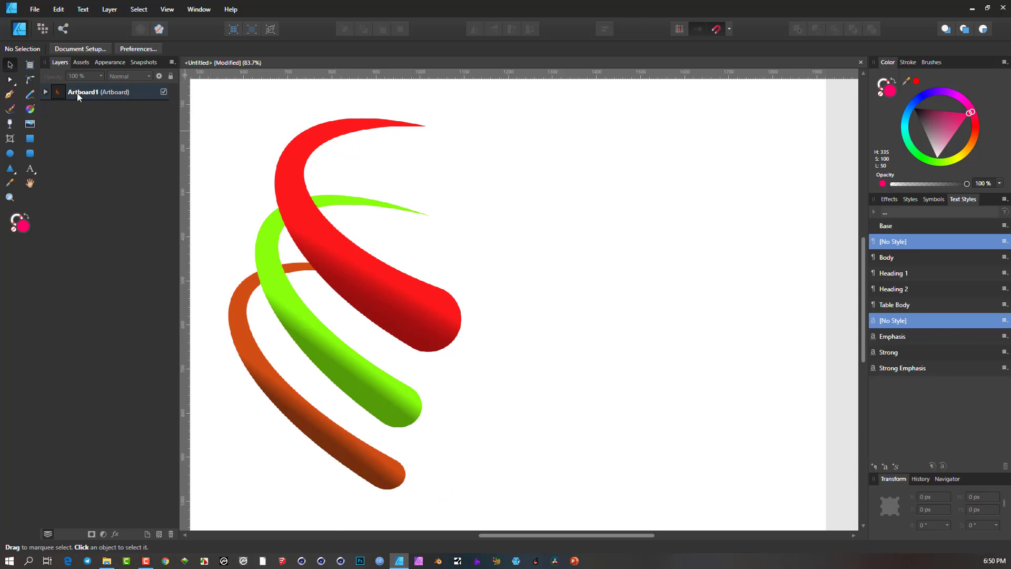
click(45, 92)
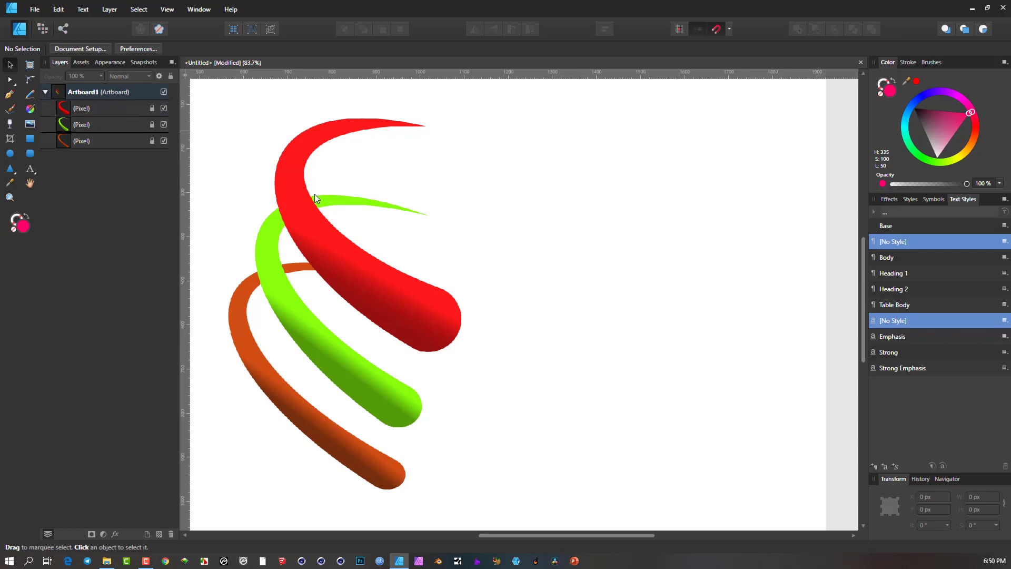
scroll(315, 198, up, 5)
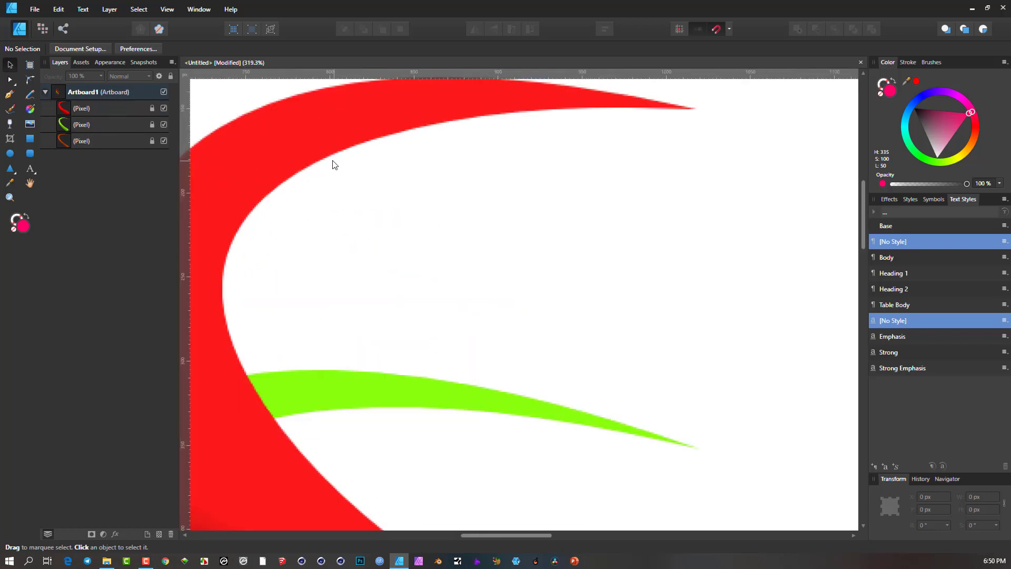
scroll(337, 161, down, 6)
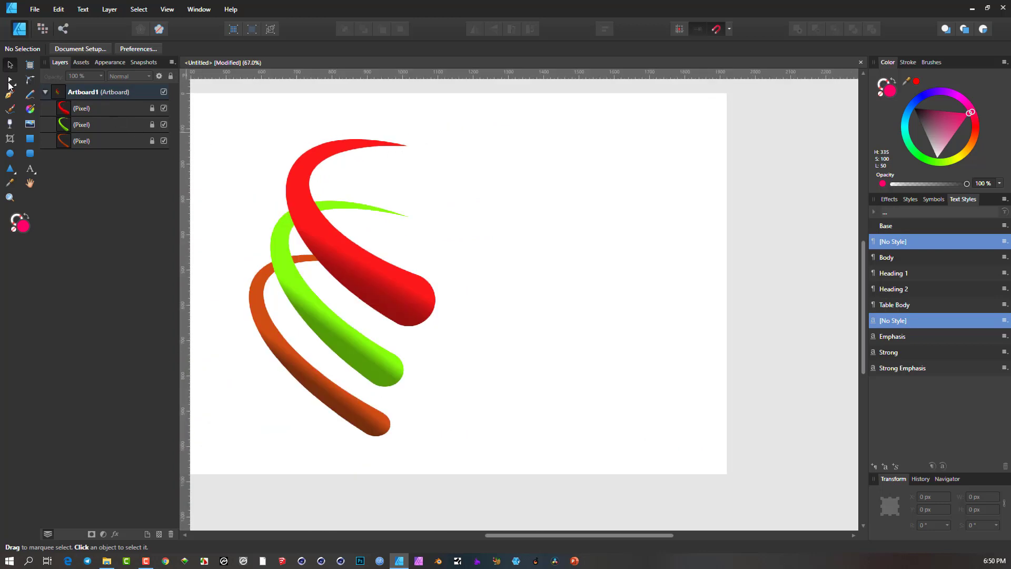
Trace a rough closed outline of straight segments around the red tube with the Pen tool.
click(9, 94)
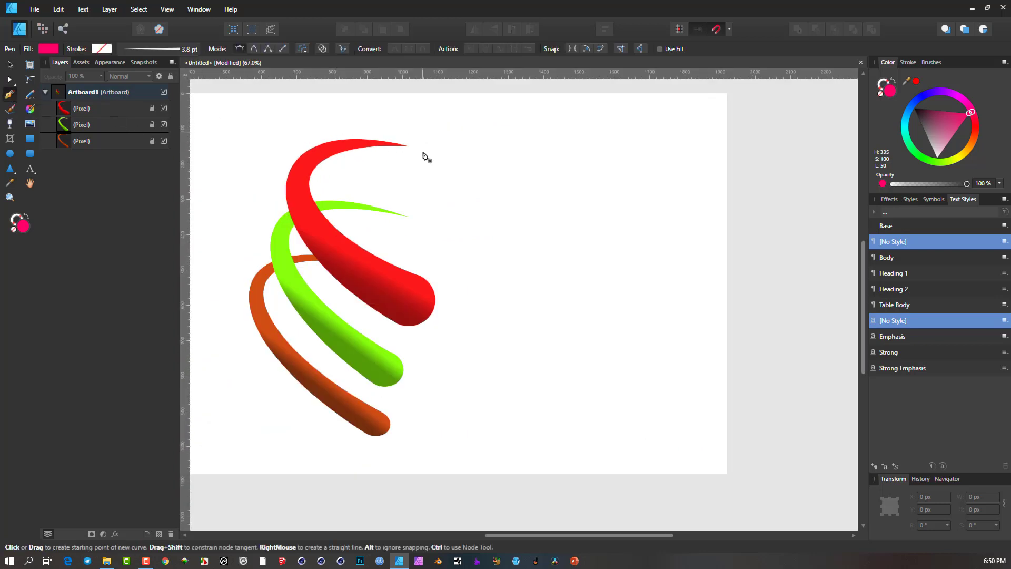
scroll(423, 157, up, 5)
click(373, 123)
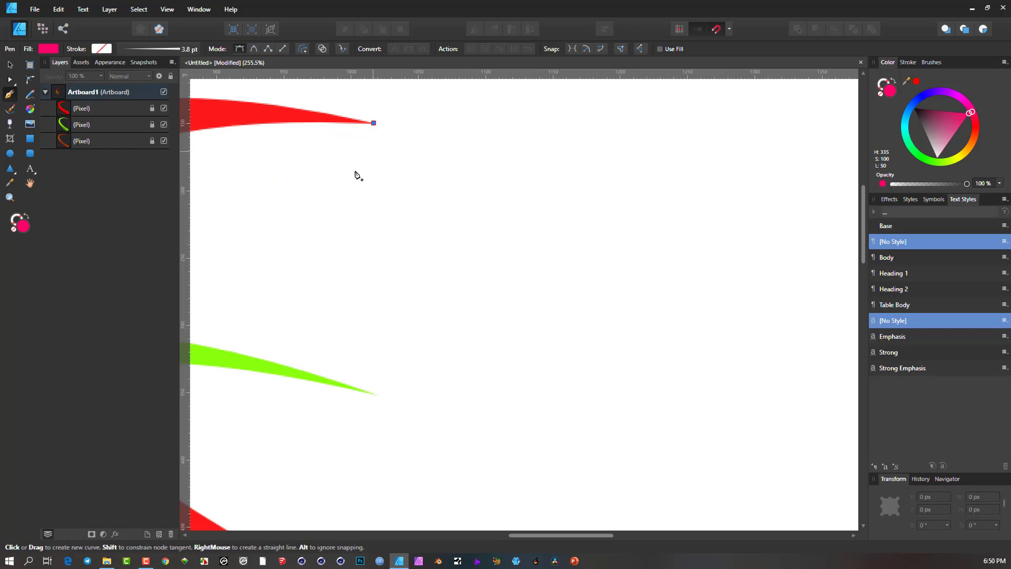
scroll(364, 174, down, 4)
scroll(526, 174, up, 4)
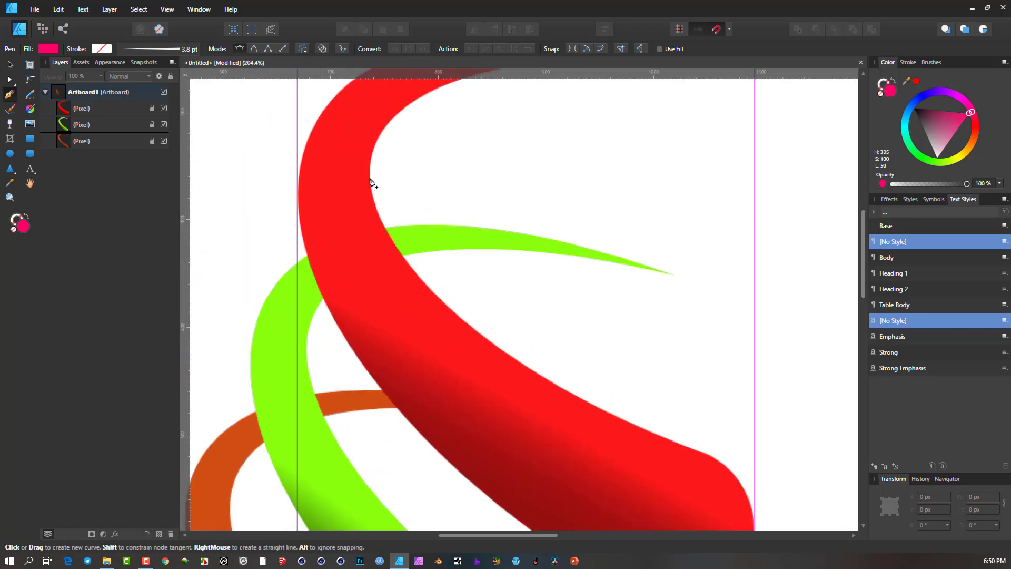
drag(371, 182, 671, 64)
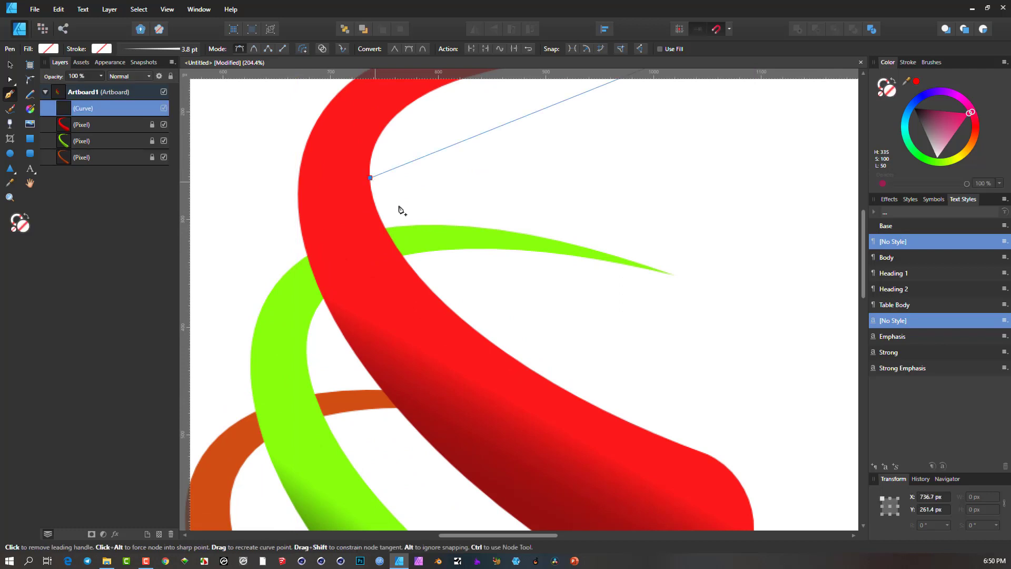
scroll(409, 213, down, 5)
mouse_move(490, 278)
mouse_down()
mouse_move(498, 322)
mouse_move(500, 306)
mouse_up()
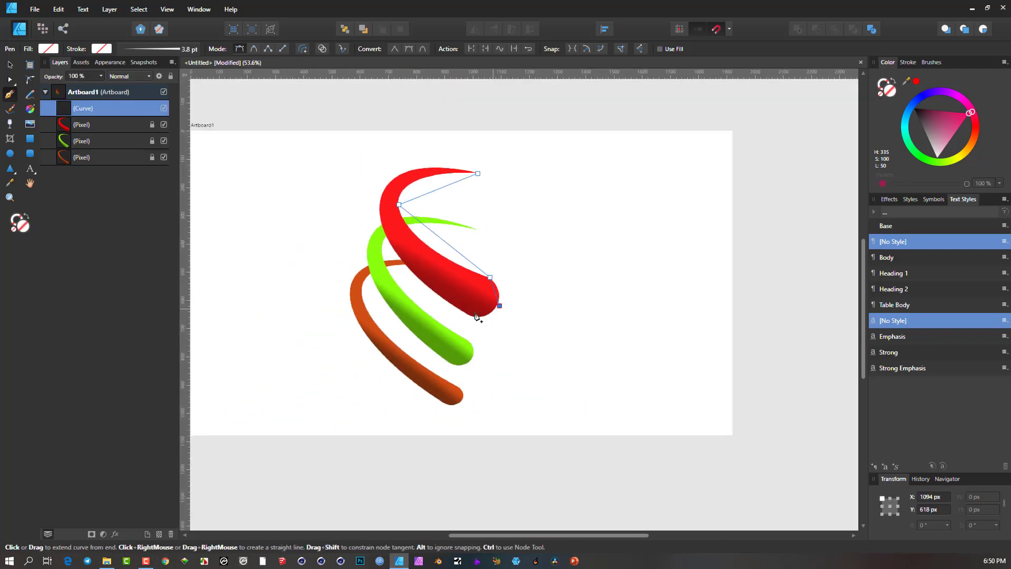
click(472, 318)
click(398, 256)
click(478, 173)
scroll(421, 182, up, 4)
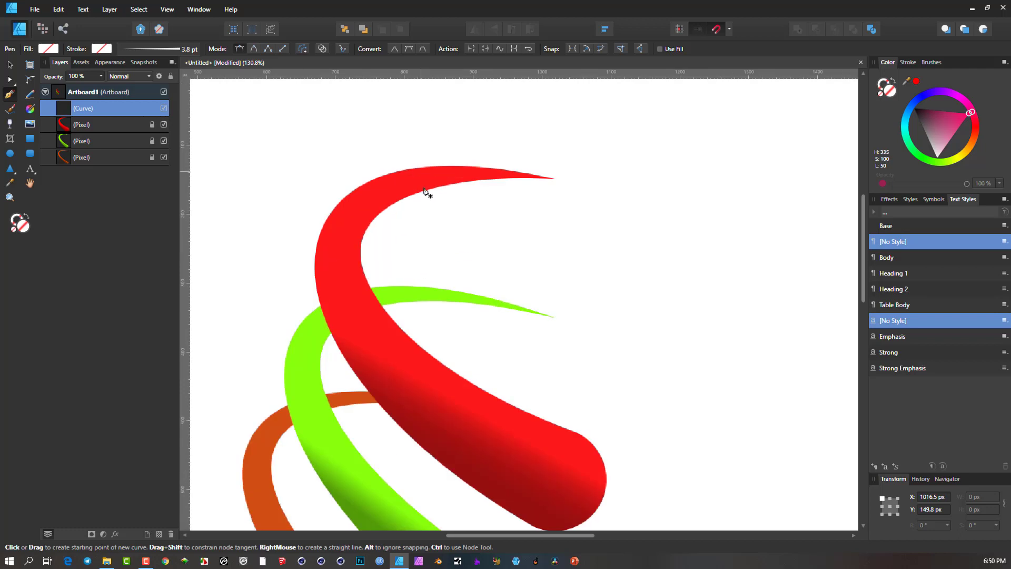
scroll(442, 194, left, 2)
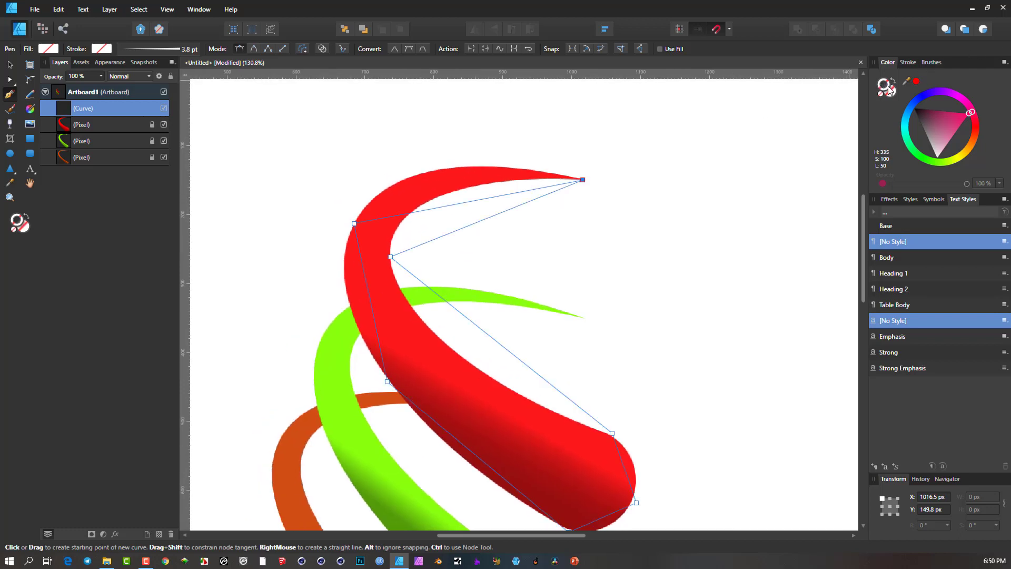
Give the outline a black stroke and reset its pressure profile to a uniform width.
click(914, 108)
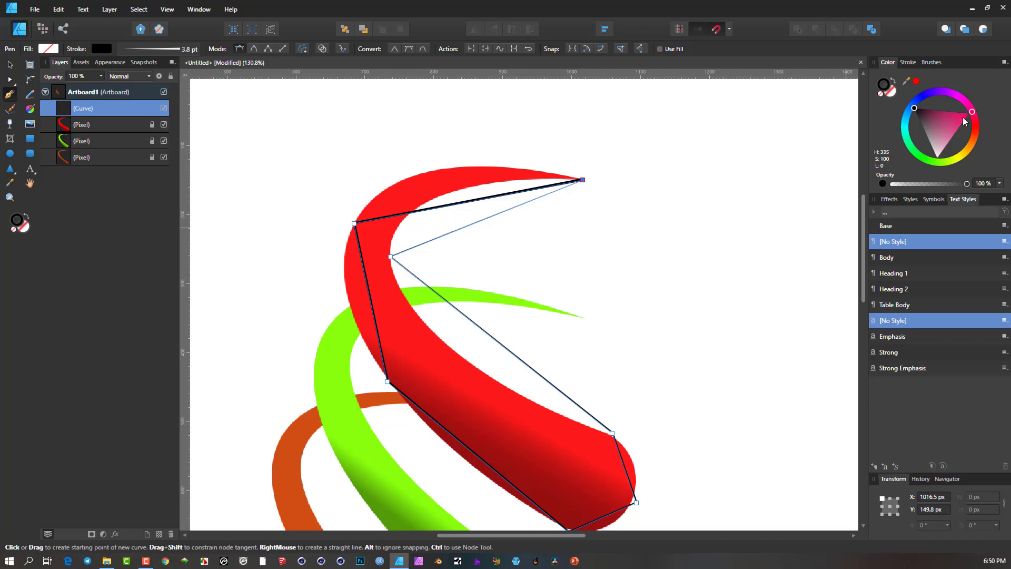
click(908, 63)
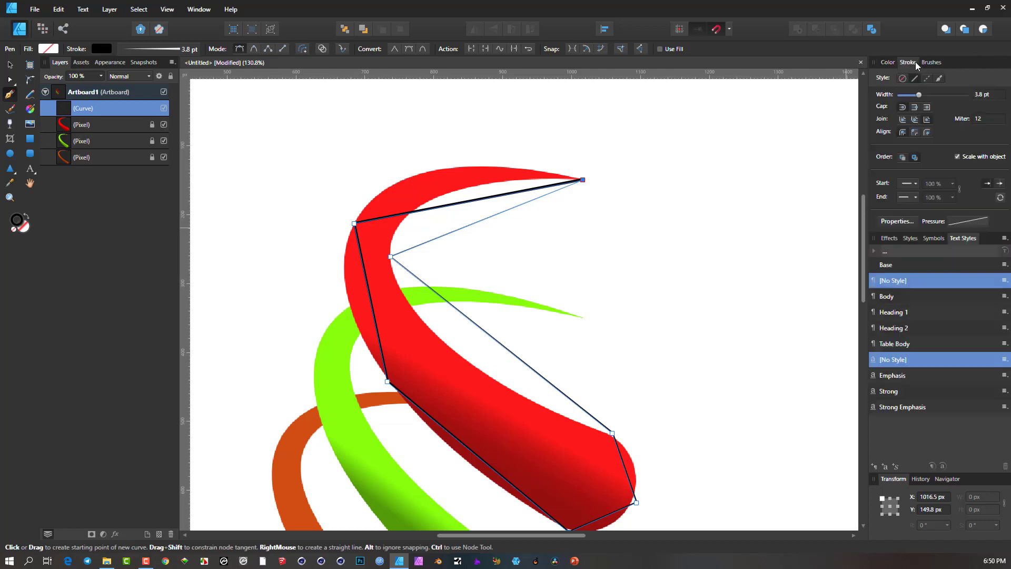
click(972, 219)
click(993, 322)
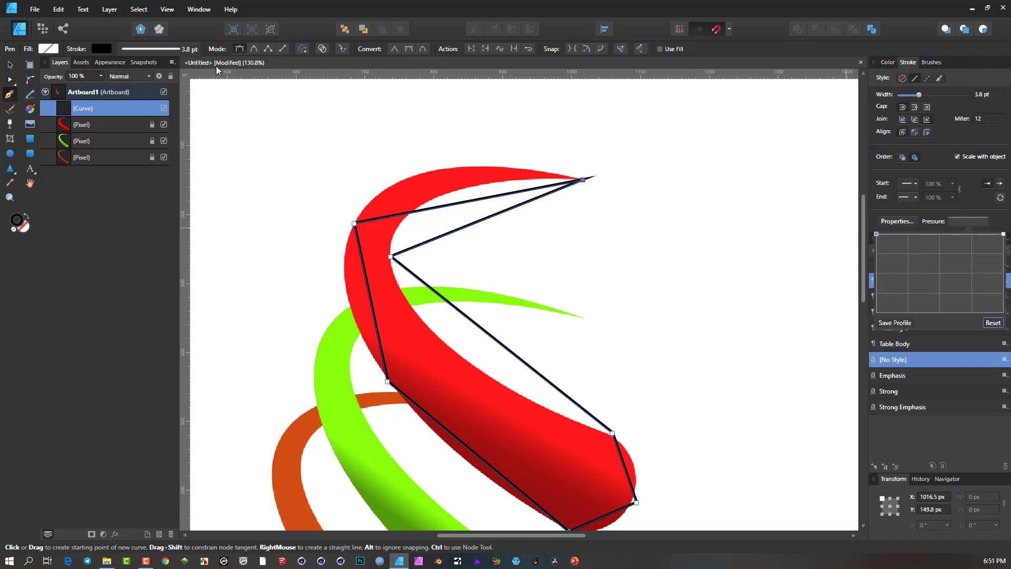
Bend the outline's outer segments with the Node tool to follow the red tube's outer edge.
click(9, 79)
click(10, 79)
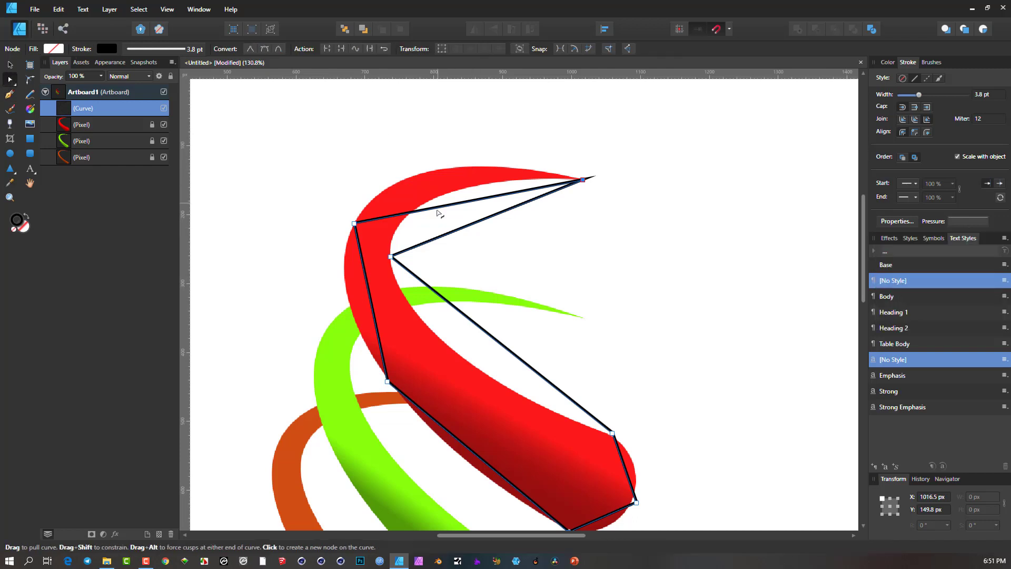
drag(435, 211, 424, 179)
drag(368, 295, 349, 292)
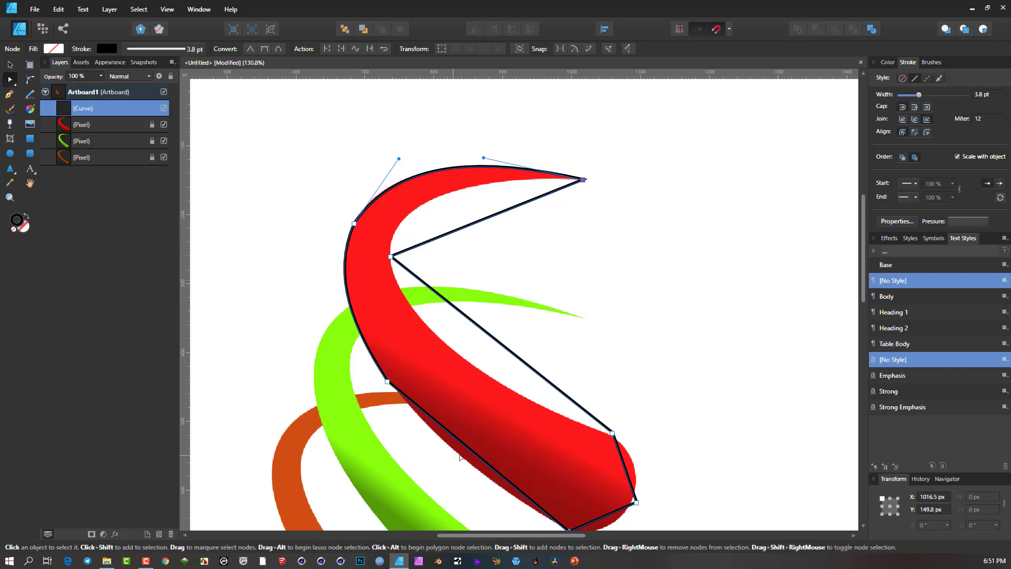
drag(481, 464, 480, 467)
scroll(511, 292, down, 1)
scroll(511, 291, up, 1)
Bend the outline's remaining segments to fit the red tube's rounded end and its inner edge.
drag(567, 433, 566, 449)
drag(580, 384, 591, 383)
drag(408, 211, 374, 241)
scroll(374, 241, up, 4)
scroll(374, 241, left, 1)
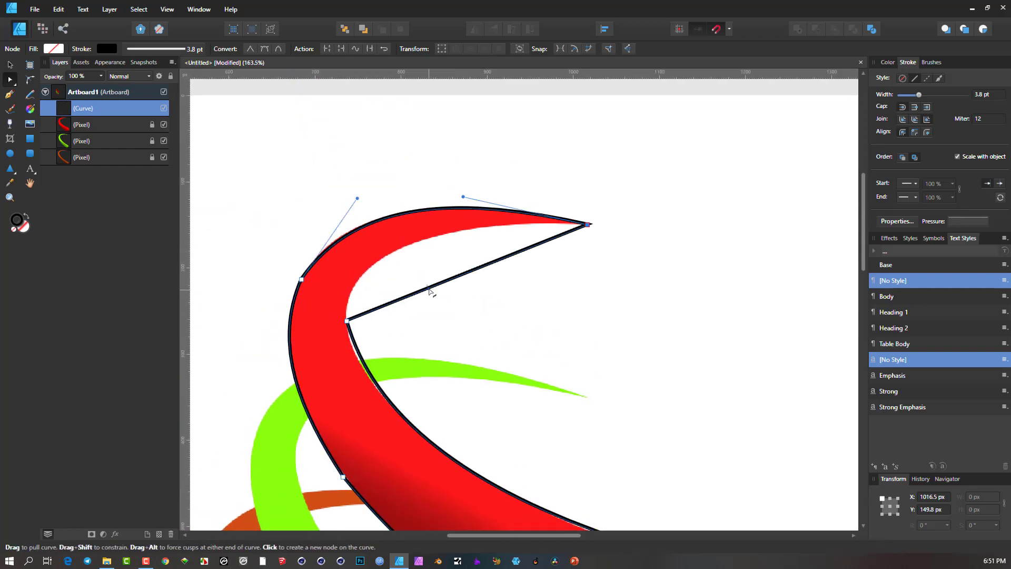
drag(414, 269, 382, 258)
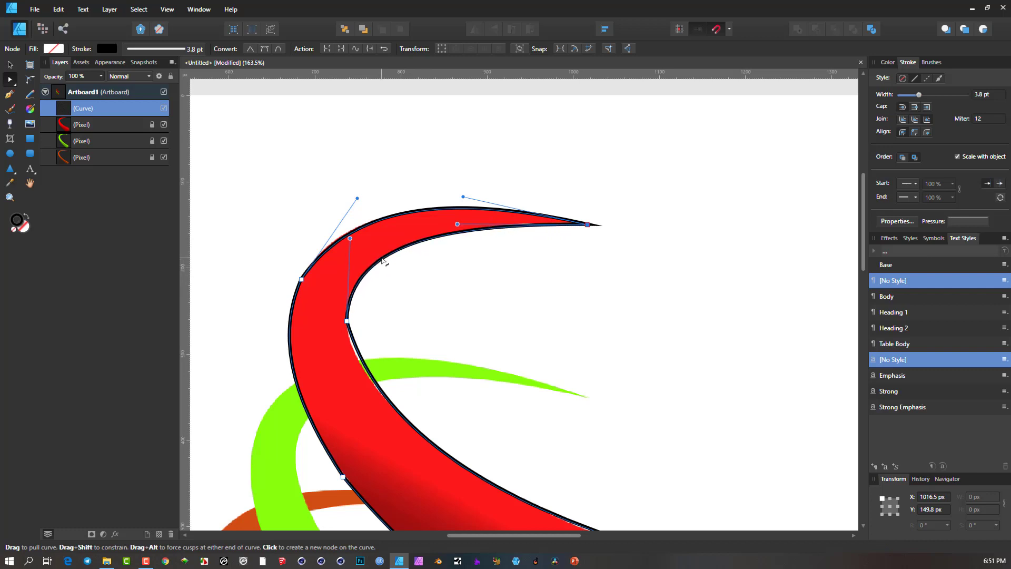
Convert the node on the red tube's inner bend to smooth and adjust its handles to fit the edge.
click(348, 322)
drag(373, 417, 369, 430)
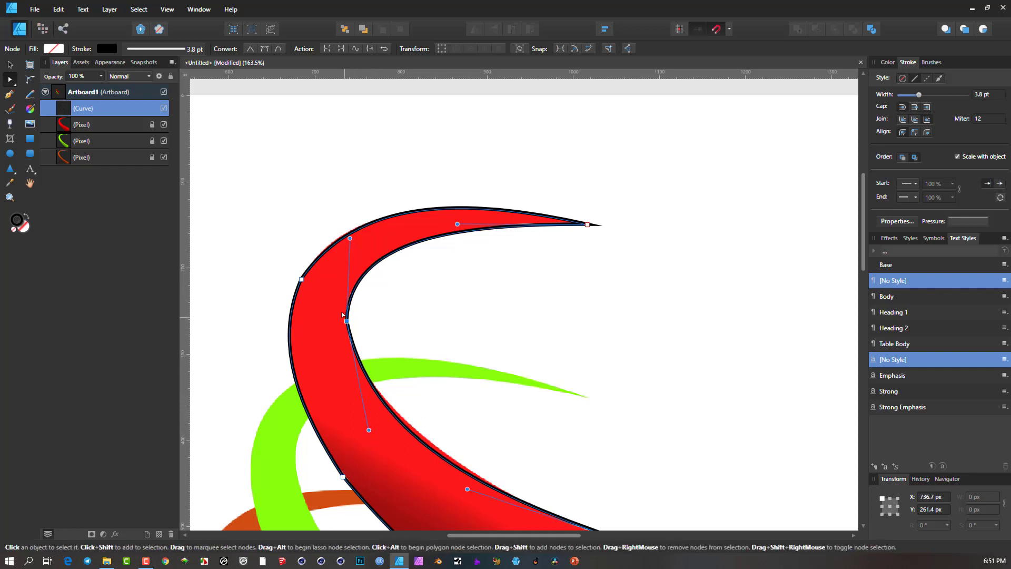
click(264, 49)
drag(349, 238, 339, 241)
drag(351, 373, 352, 403)
Convert the three outline nodes around the red tube's rounded end to smooth nodes.
scroll(360, 314, down, 3)
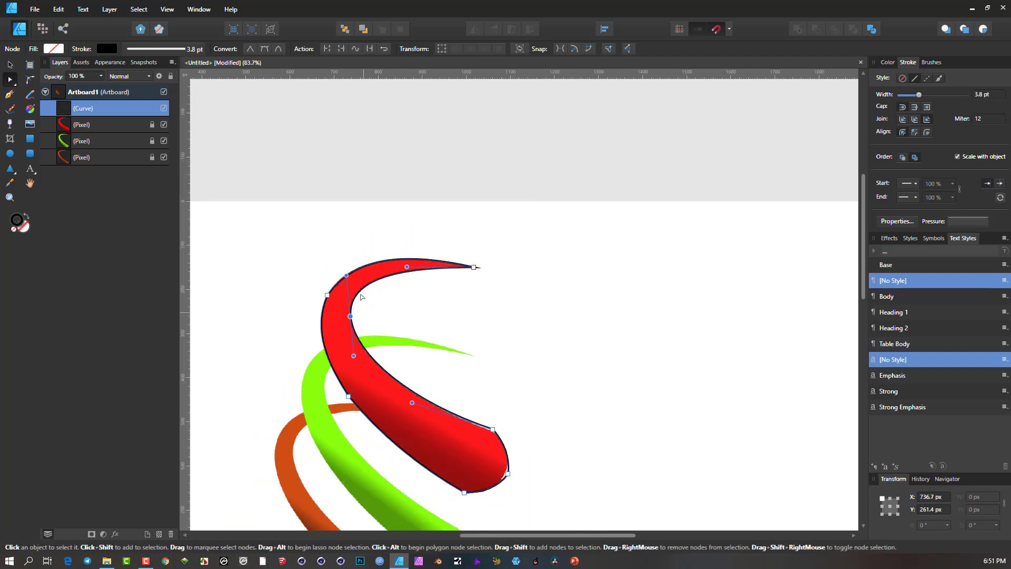
scroll(365, 315, down, 2)
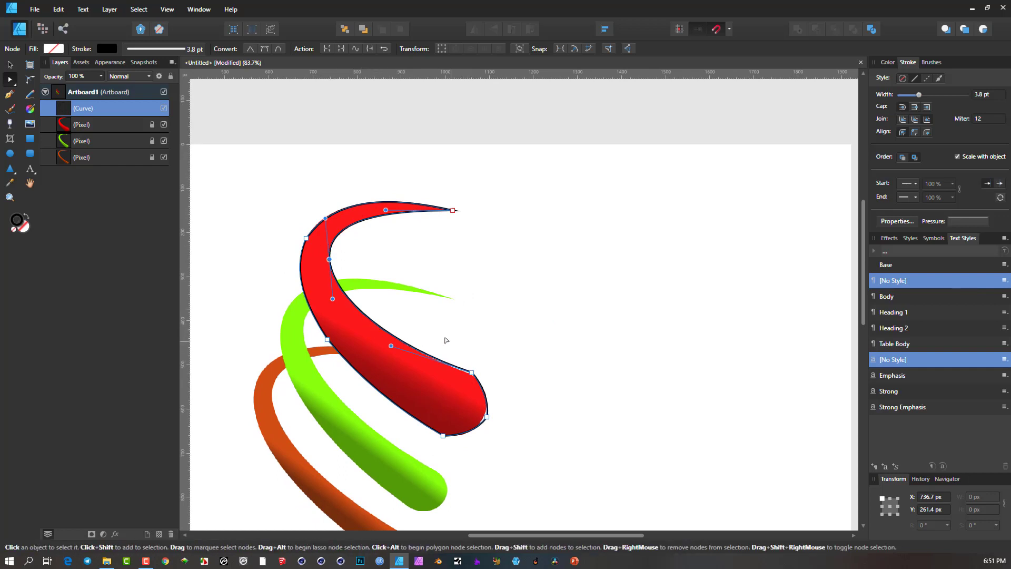
drag(409, 322, 540, 526)
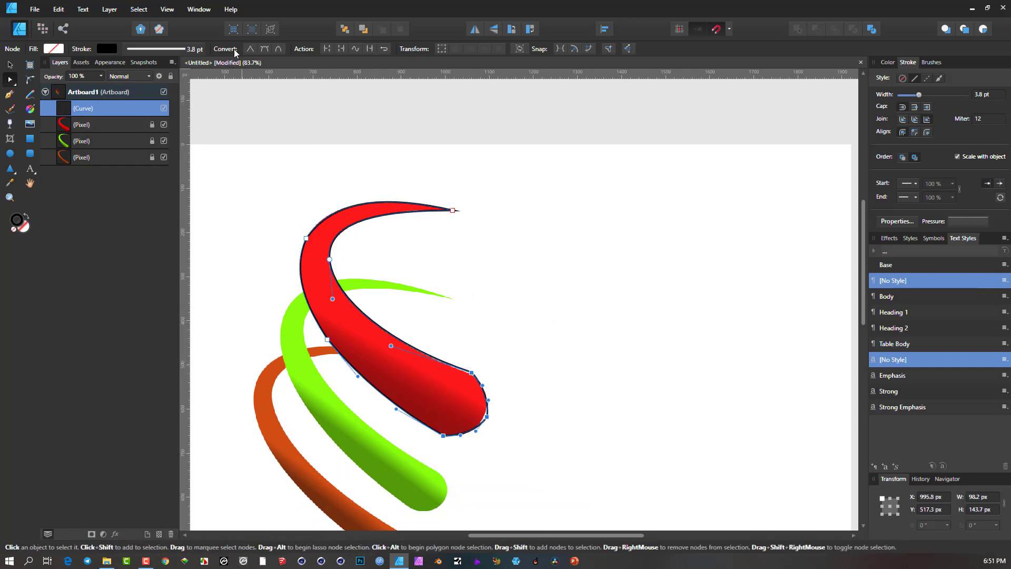
click(264, 49)
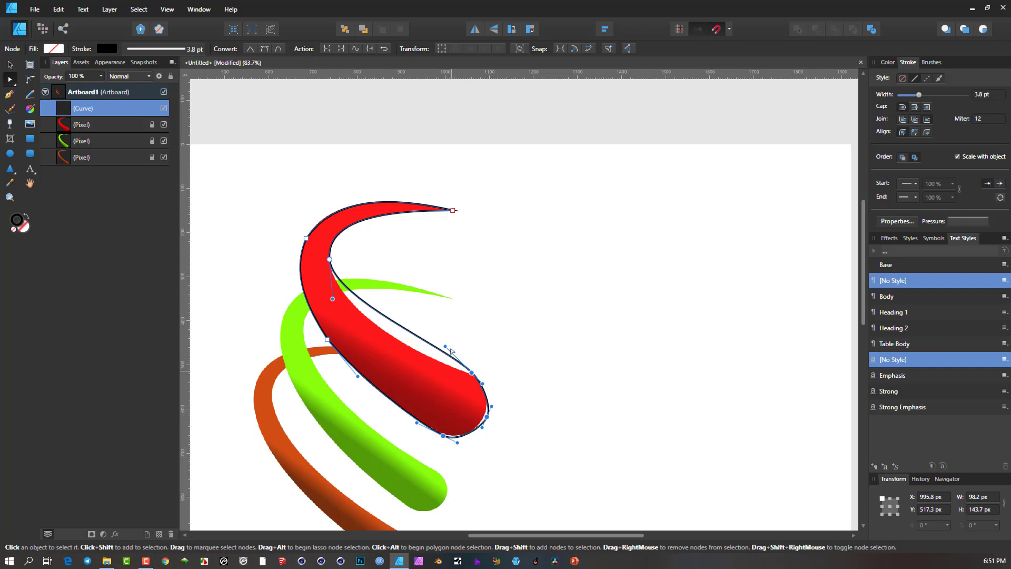
Reposition the upper node at the rounded end and its handles so the outline follows the tube's inner edge.
click(493, 336)
click(457, 358)
drag(458, 350, 464, 356)
drag(483, 394, 483, 394)
drag(447, 350, 404, 351)
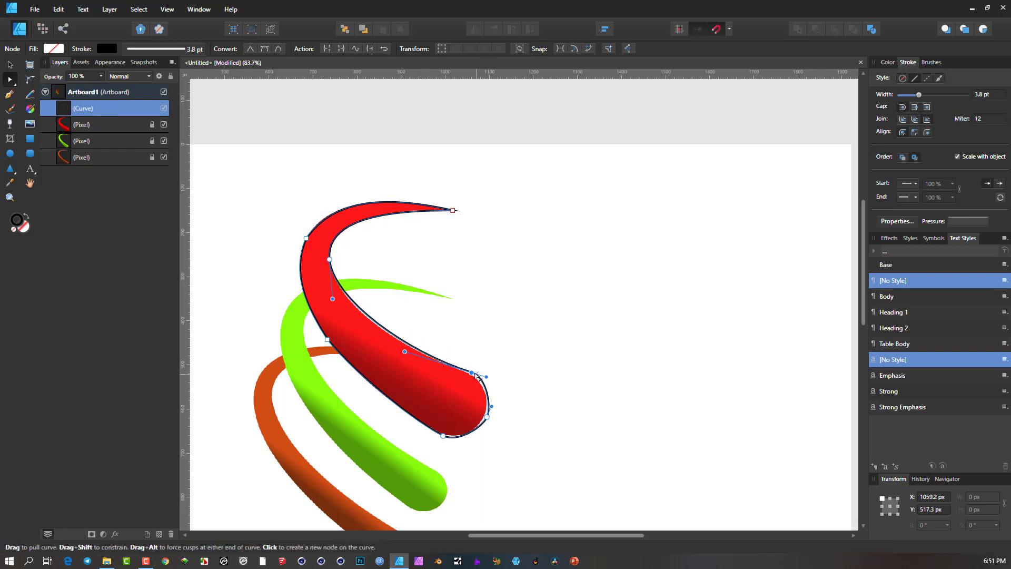
drag(473, 373, 469, 374)
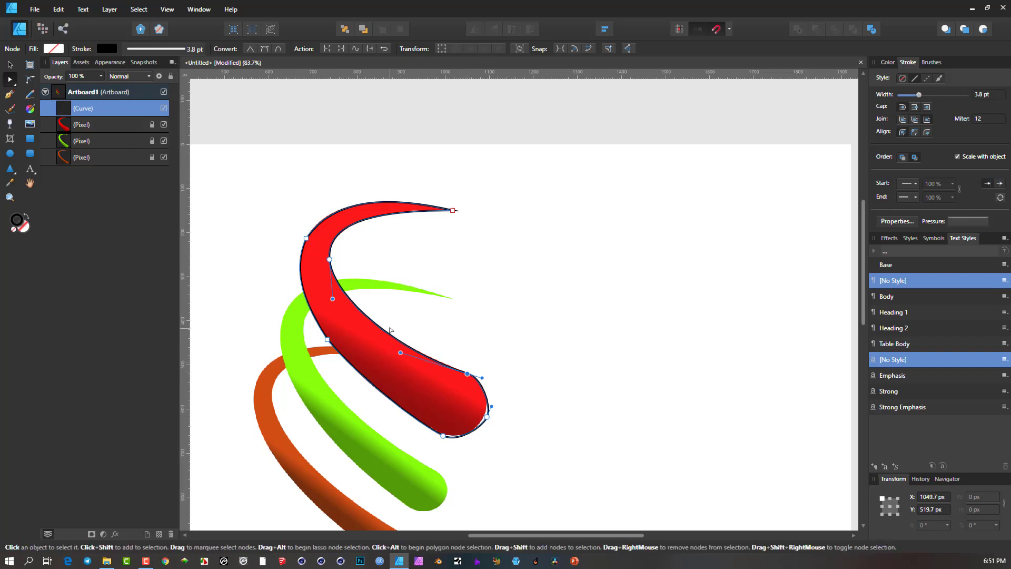
Delete the outline curve traced around the red tube.
click(10, 64)
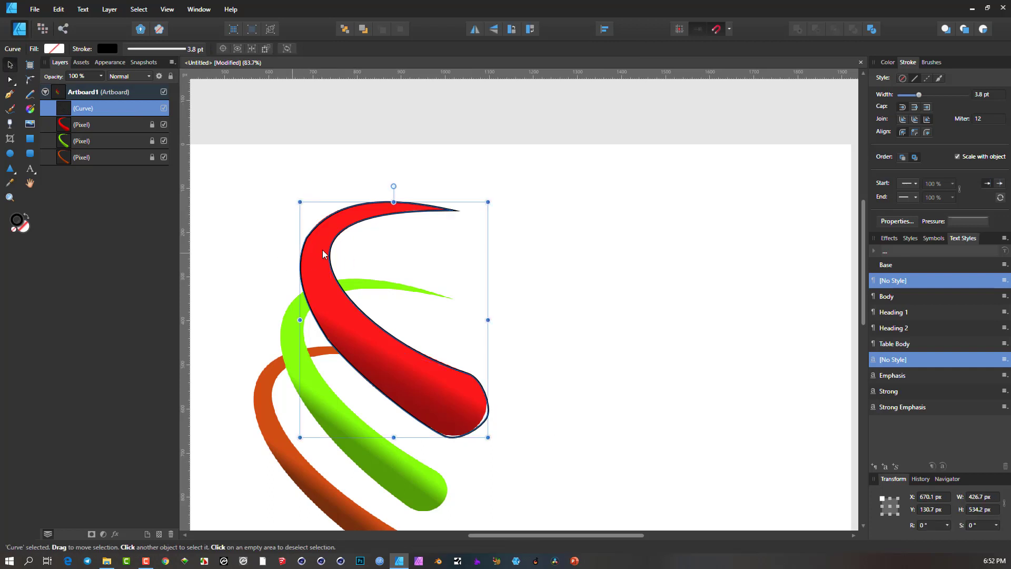
key(Delete)
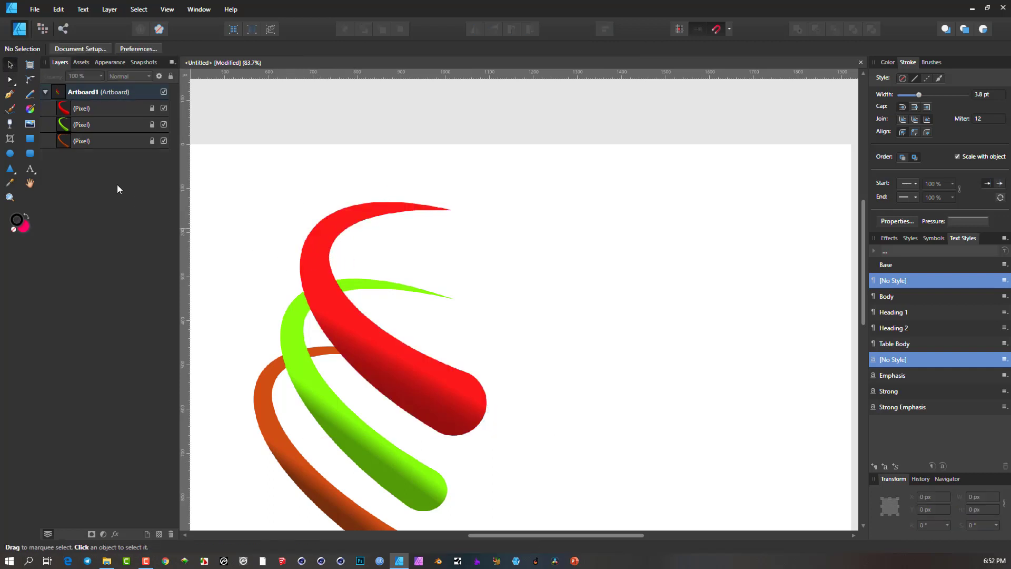
Draw a straight two-node line from the red tube's pointed tip to its rounded end with the Pen tool.
click(10, 95)
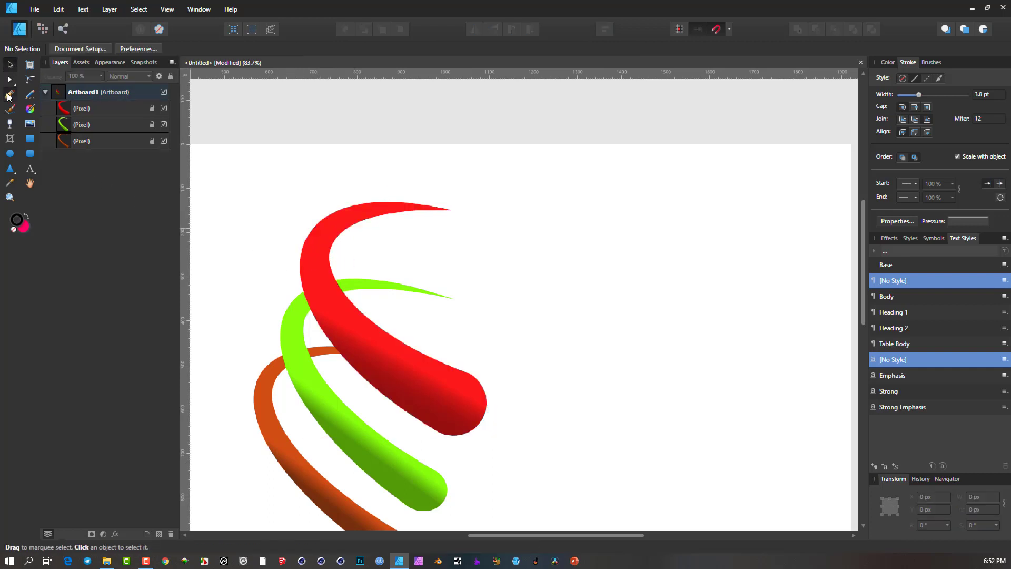
click(450, 211)
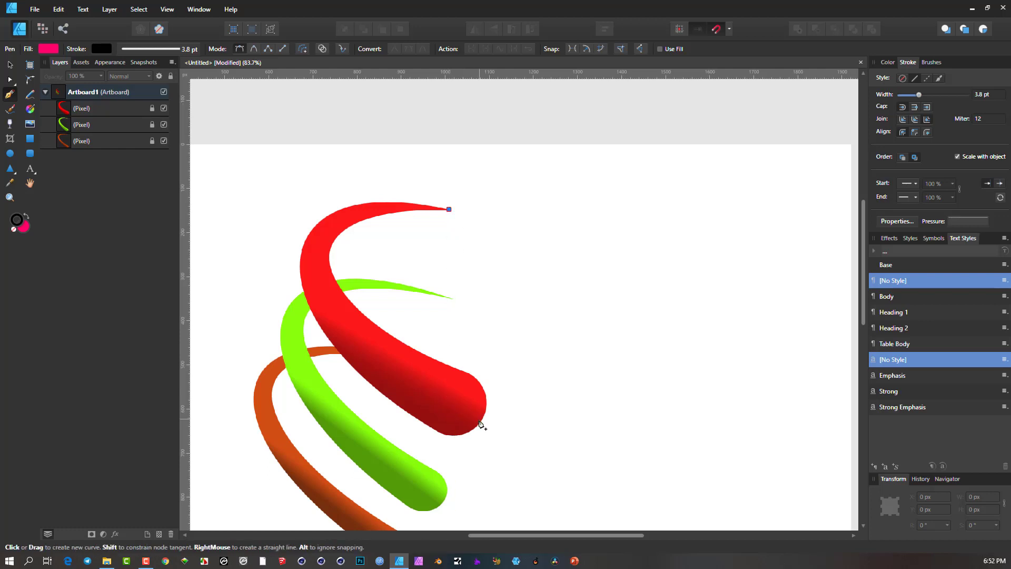
click(480, 420)
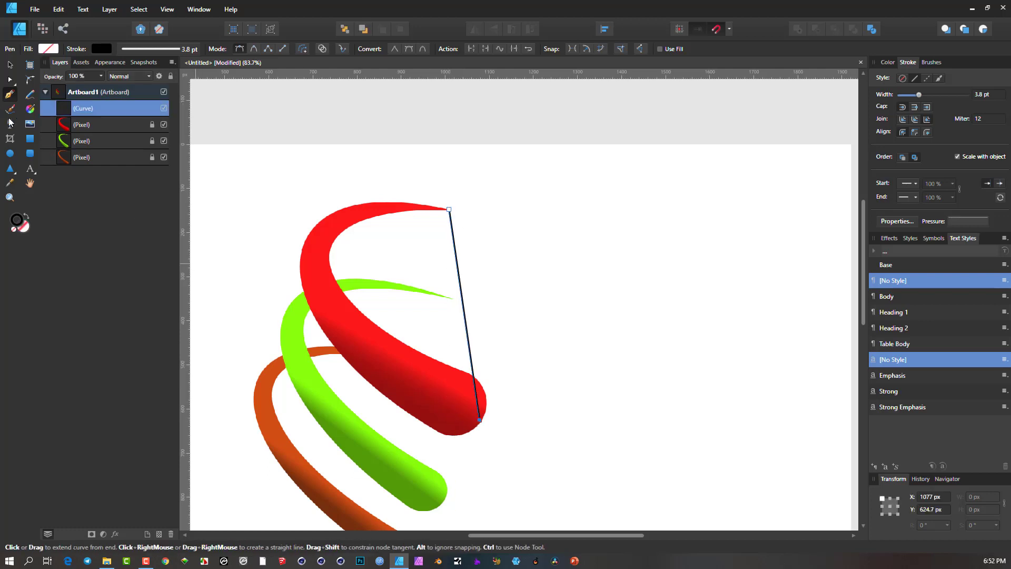
Bend the line and adjust its end handles so it runs along the centre of the red tube.
click(9, 80)
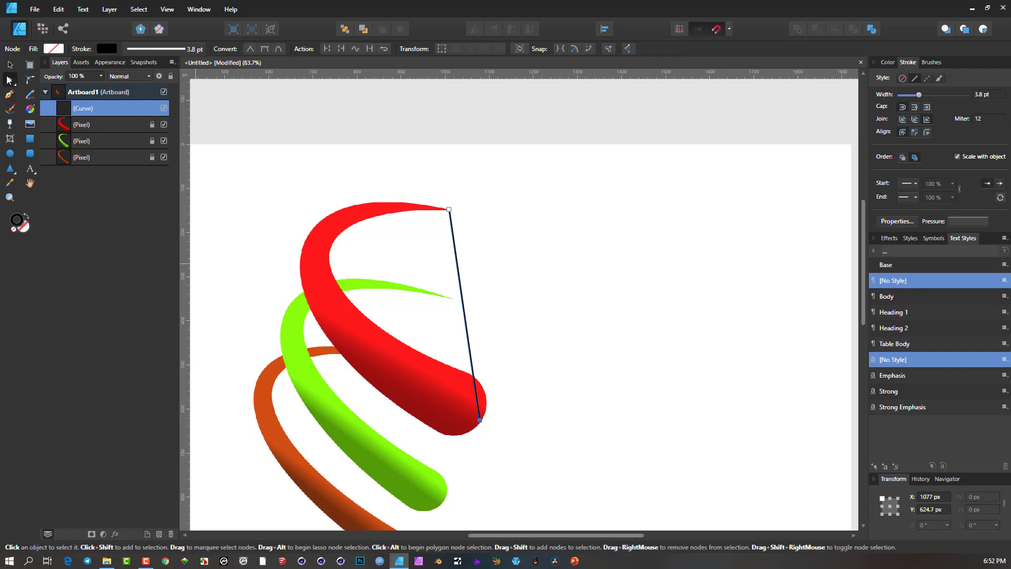
mouse_move(460, 272)
mouse_down()
mouse_move(363, 282)
mouse_move(315, 251)
mouse_up()
drag(213, 225, 232, 196)
drag(322, 319, 306, 347)
drag(232, 195, 232, 188)
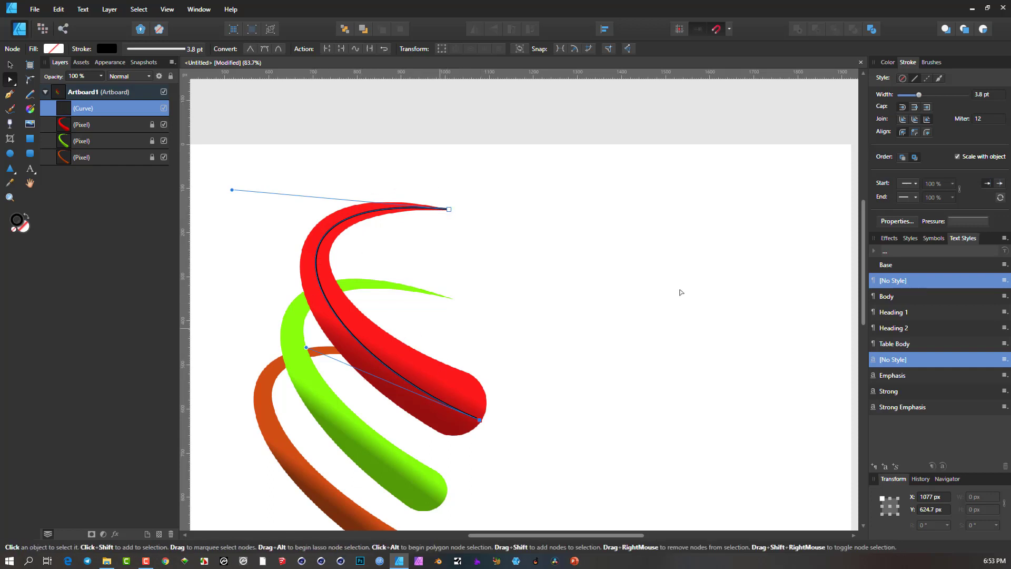
Set the centre curve's stroke width to 100 pt.
click(887, 62)
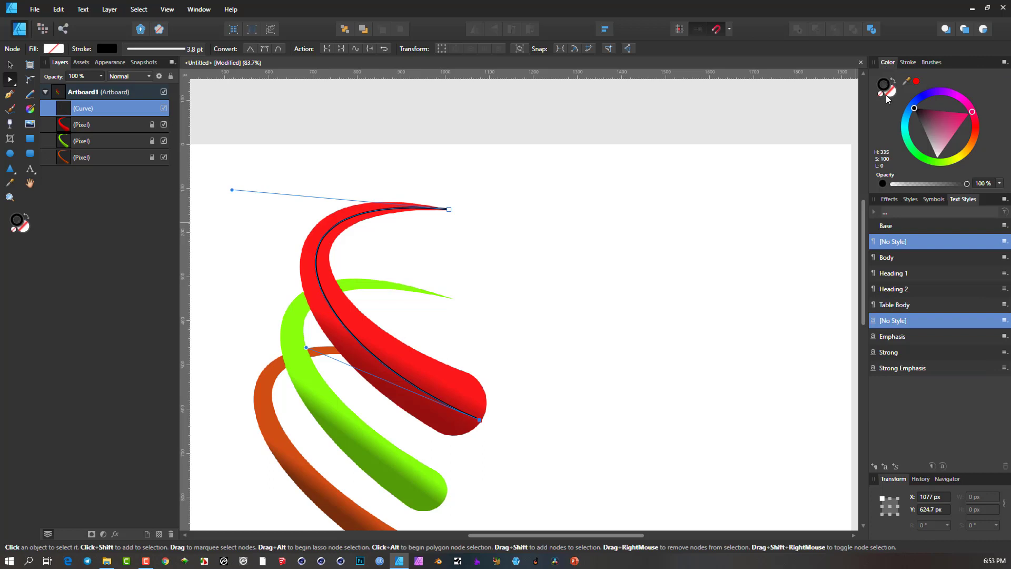
click(908, 62)
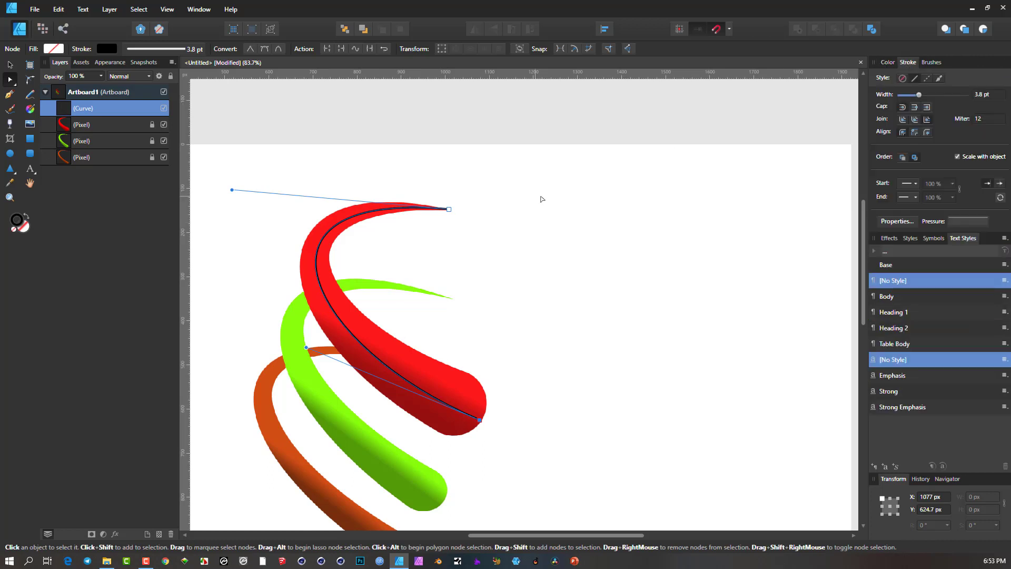
click(920, 95)
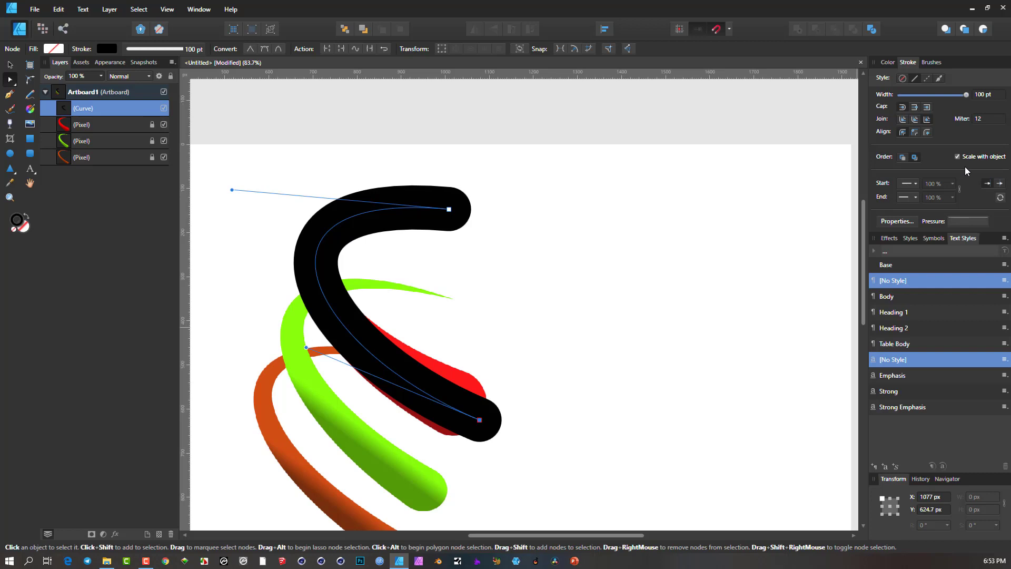
Taper the curve with a linear stroke pressure profile, from zero at the pointed tip to full at the rounded end.
click(965, 222)
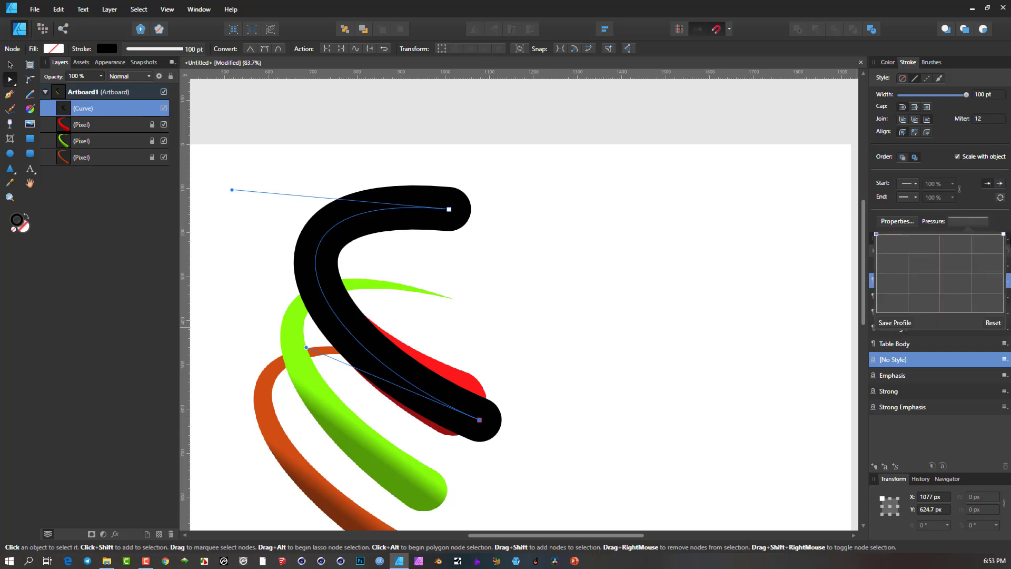
click(877, 233)
drag(877, 233, 878, 236)
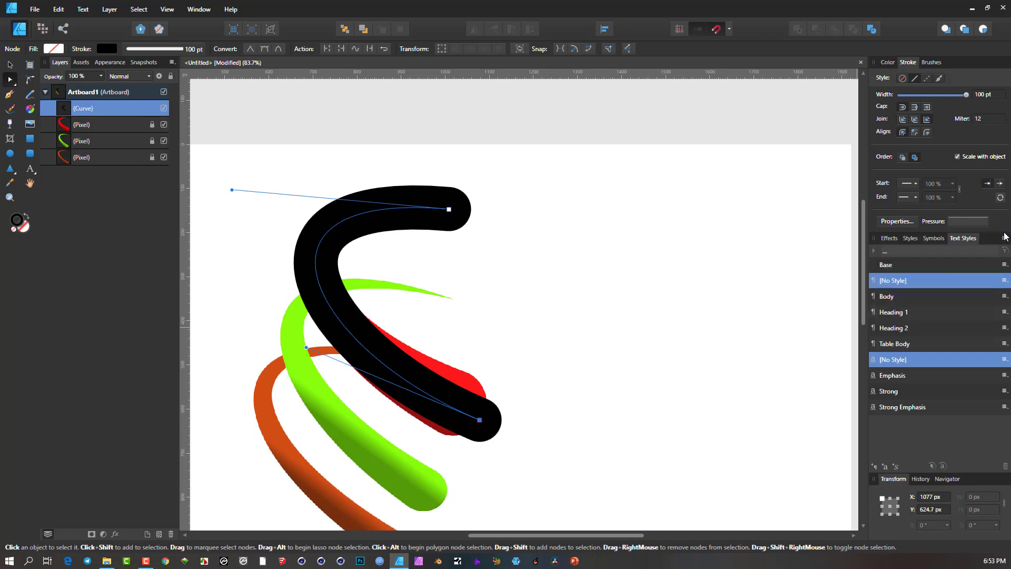
click(972, 220)
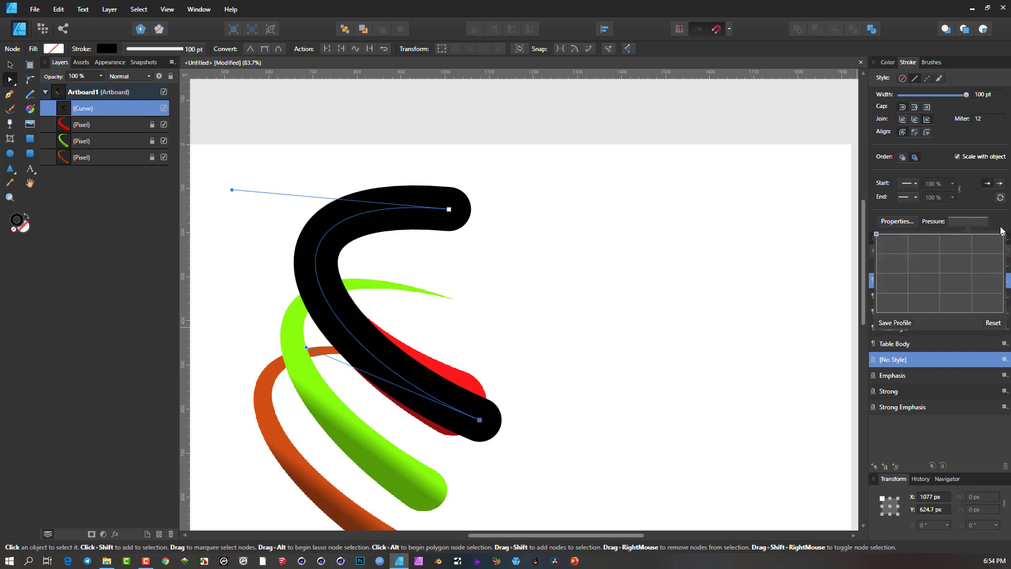
mouse_move(1002, 232)
mouse_down()
mouse_move(982, 325)
mouse_move(990, 229)
mouse_up()
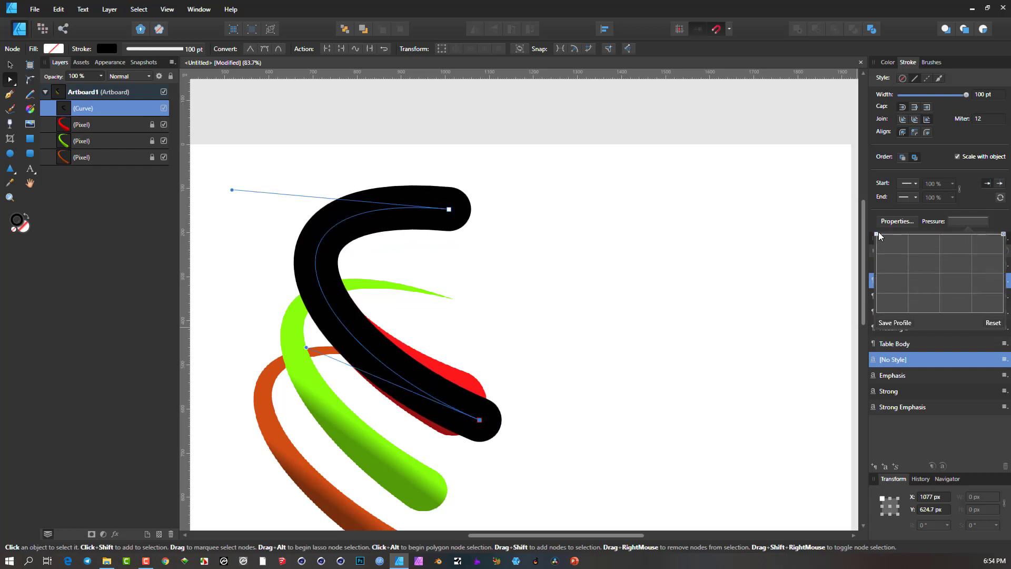
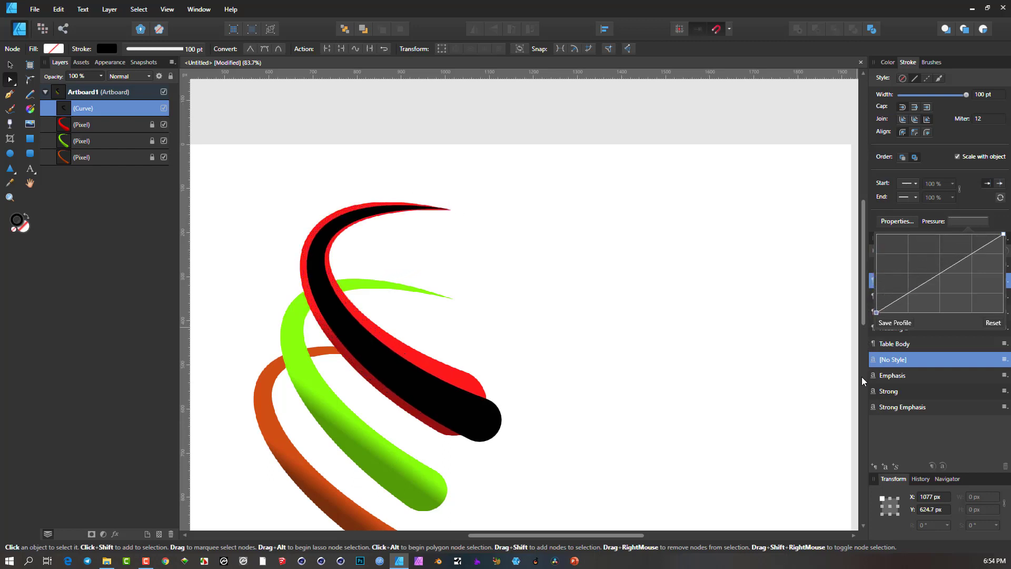
drag(858, 380, 842, 375)
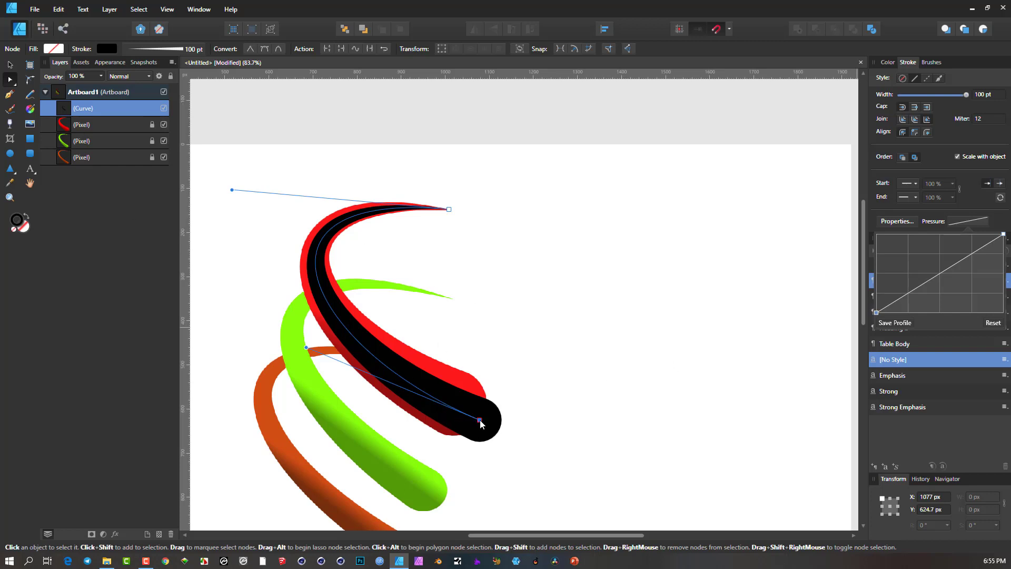
Move the node at the rounded end to about X 1042 px, Y 600 px and adjust its handle to centre the curve.
drag(480, 421, 465, 409)
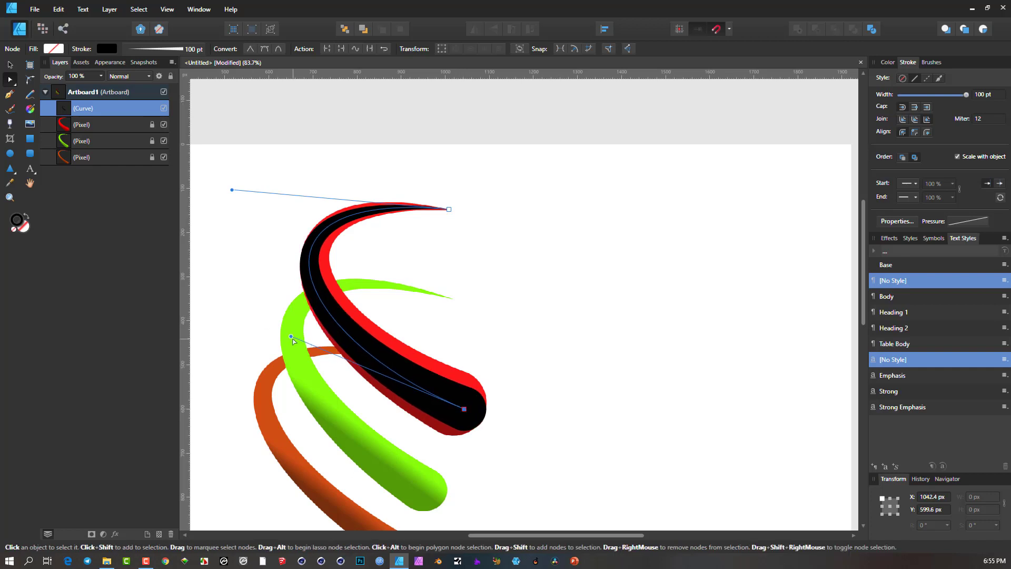
drag(292, 338, 309, 341)
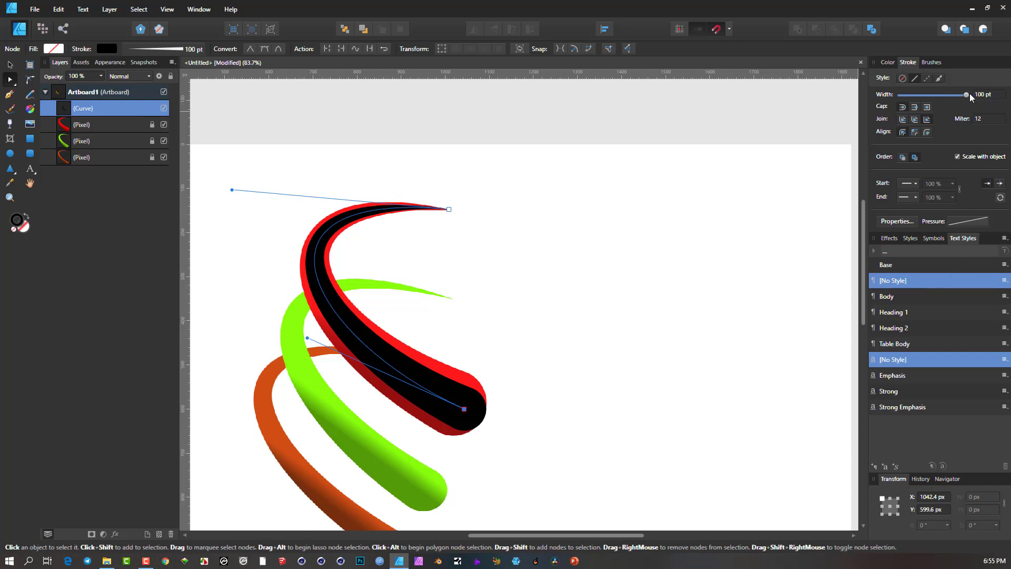
Set the curve's stroke width to 150 pt and its miter limit to 1.4.
drag(966, 95, 982, 99)
click(985, 119)
key(BackSpace)
text(1.4)
key(Return)
click(988, 95)
text(150)
key(Return)
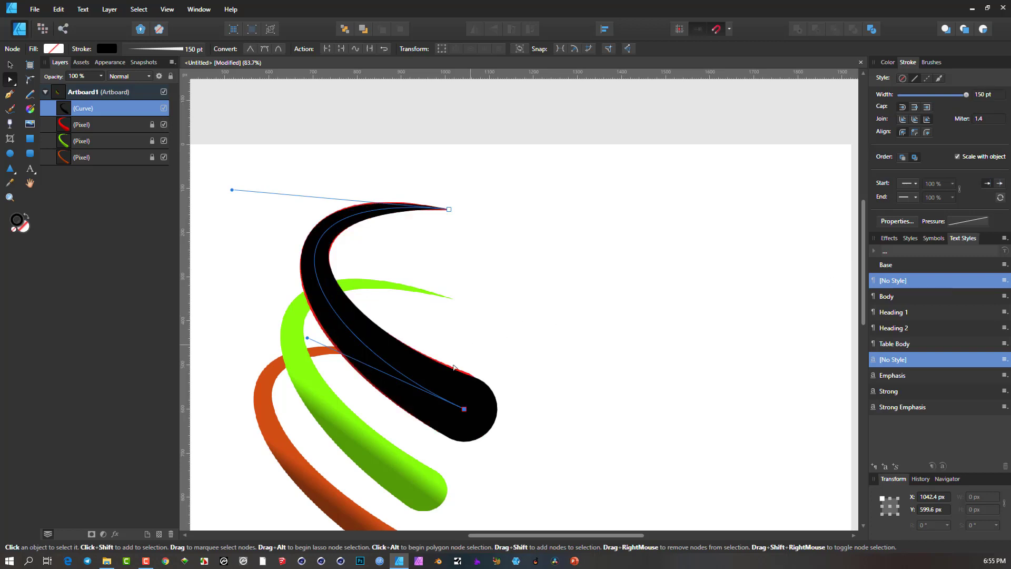
Move the rounded end node to about X 1020 px, Y 588 px and adjust its handle so the stroke covers the red tube.
drag(463, 409, 455, 403)
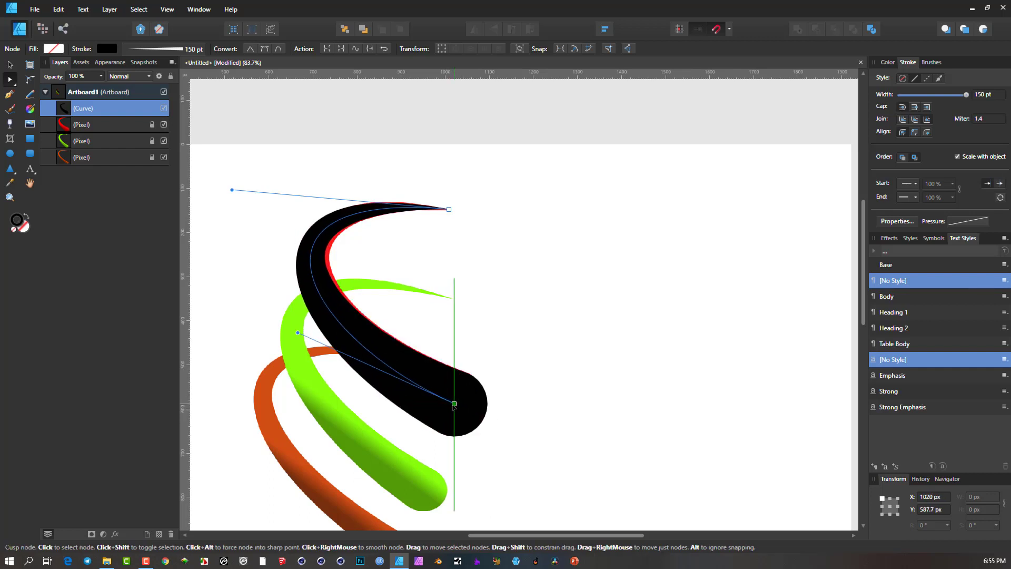
drag(299, 333, 310, 339)
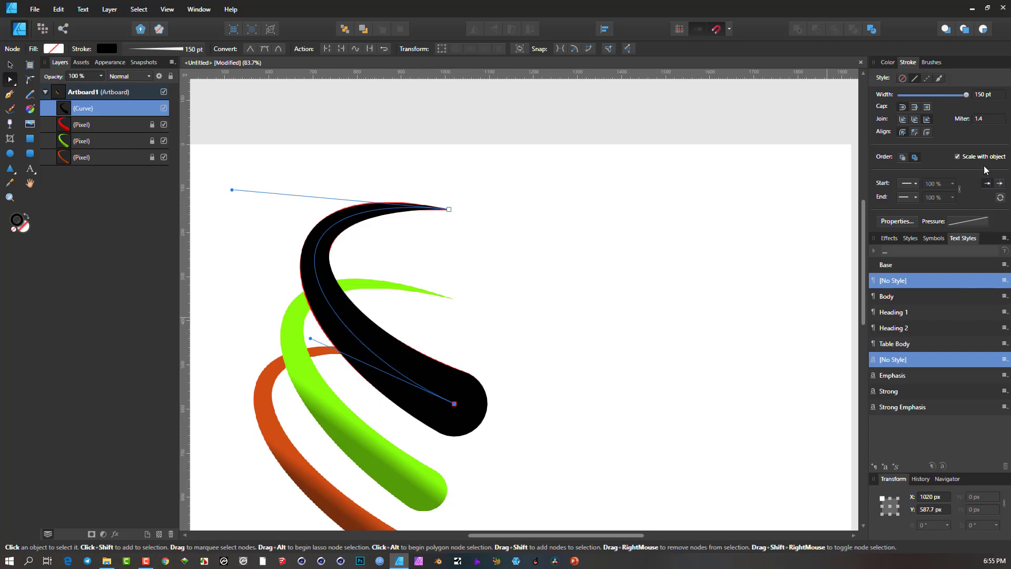
Try to thicken part of the stroke by adding points to its pressure profile, and restore the straight linear profile.
click(975, 222)
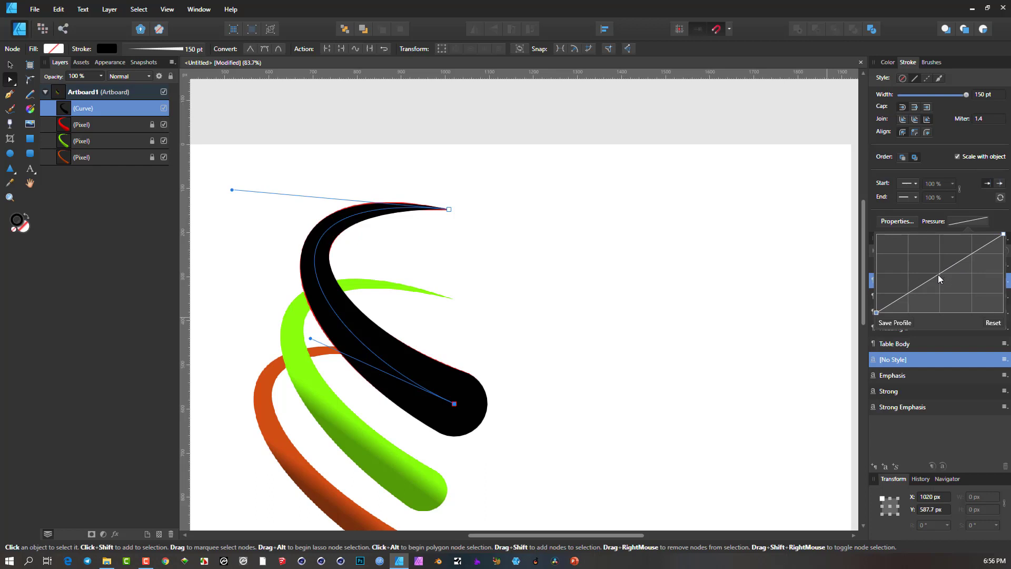
click(937, 274)
mouse_move(977, 249)
mouse_down()
mouse_move(980, 318)
mouse_move(972, 235)
mouse_up()
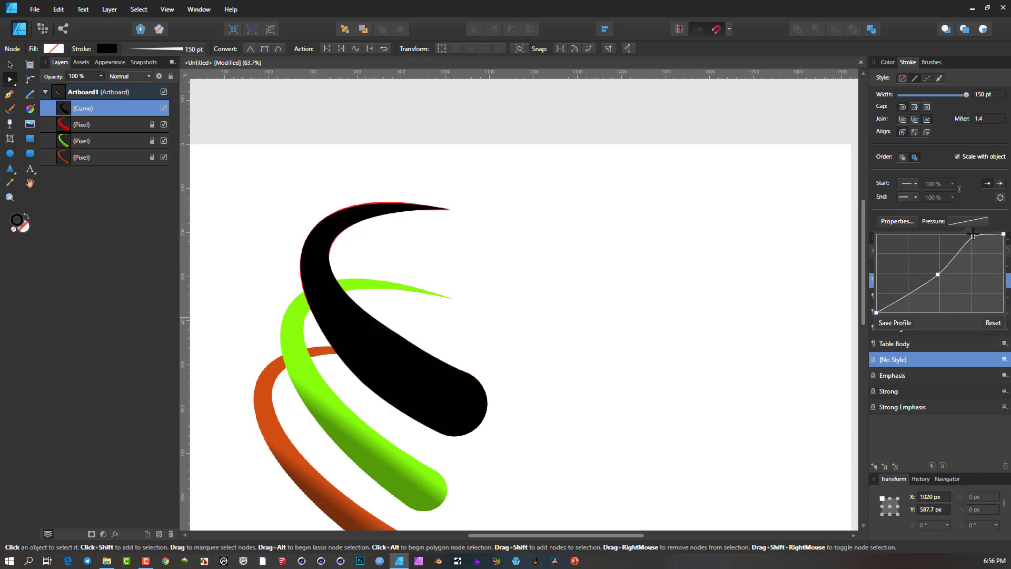
mouse_move(938, 275)
mouse_down()
mouse_move(944, 304)
mouse_move(943, 270)
mouse_up()
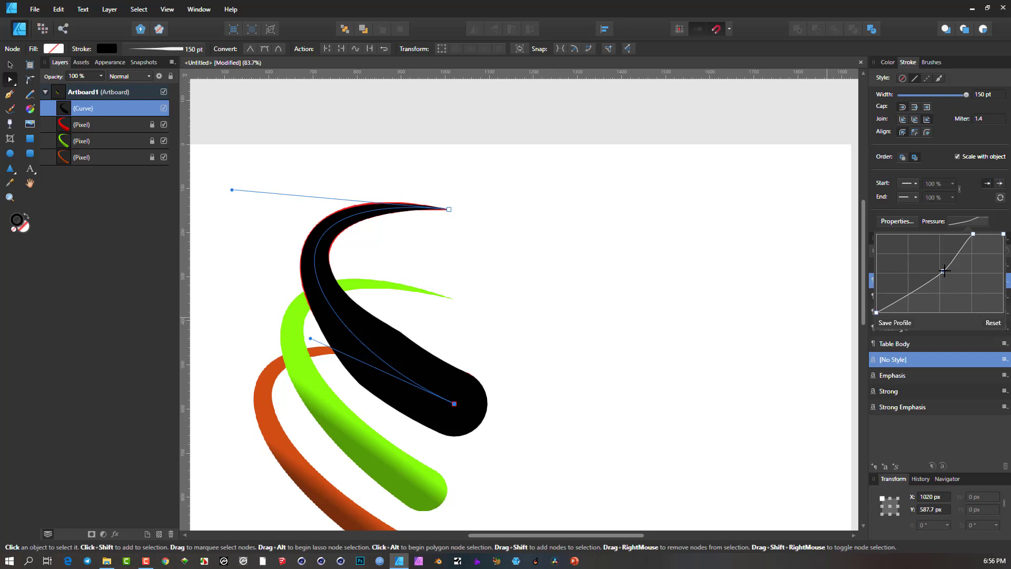
mouse_move(942, 271)
mouse_down()
mouse_move(970, 252)
mouse_move(973, 232)
mouse_up()
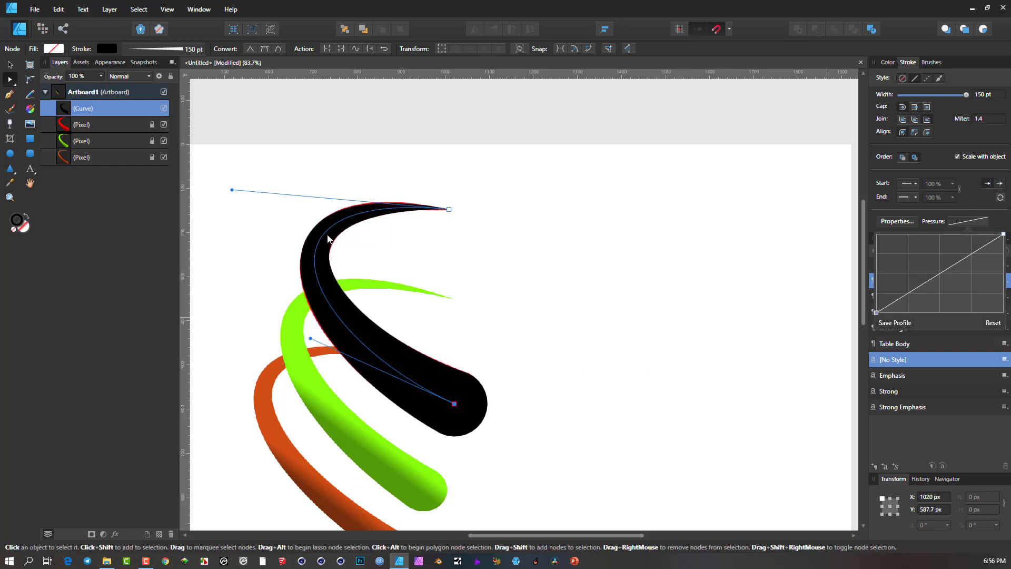
Move the tapered curve off the red tube into the empty artboard area beside it.
click(11, 64)
drag(318, 276, 519, 280)
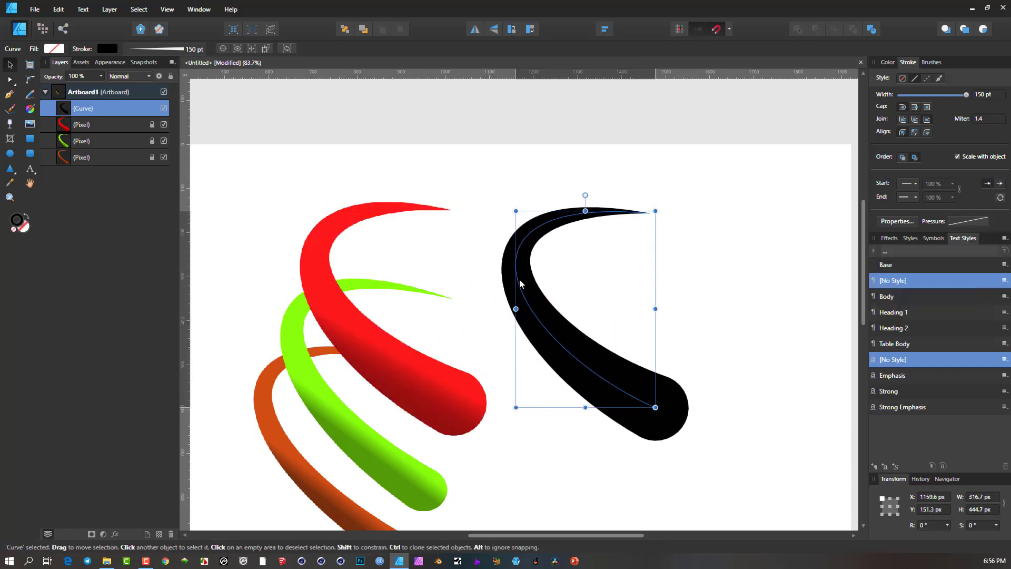
Recolour the curve's stroke with the dark red sampled from the red tube's shaded underside.
click(887, 62)
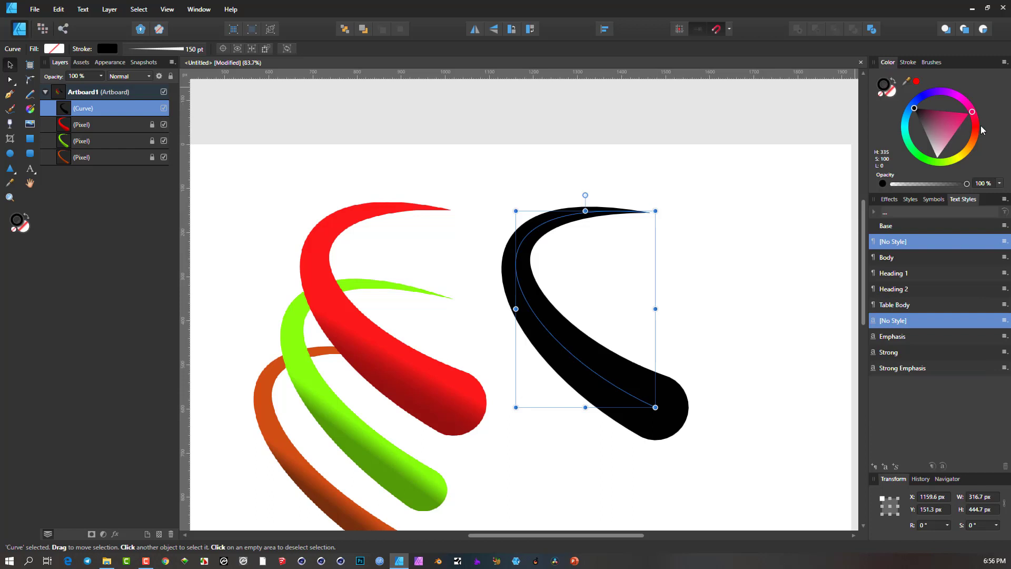
mouse_move(975, 127)
mouse_down()
mouse_move(982, 109)
mouse_move(982, 122)
mouse_up()
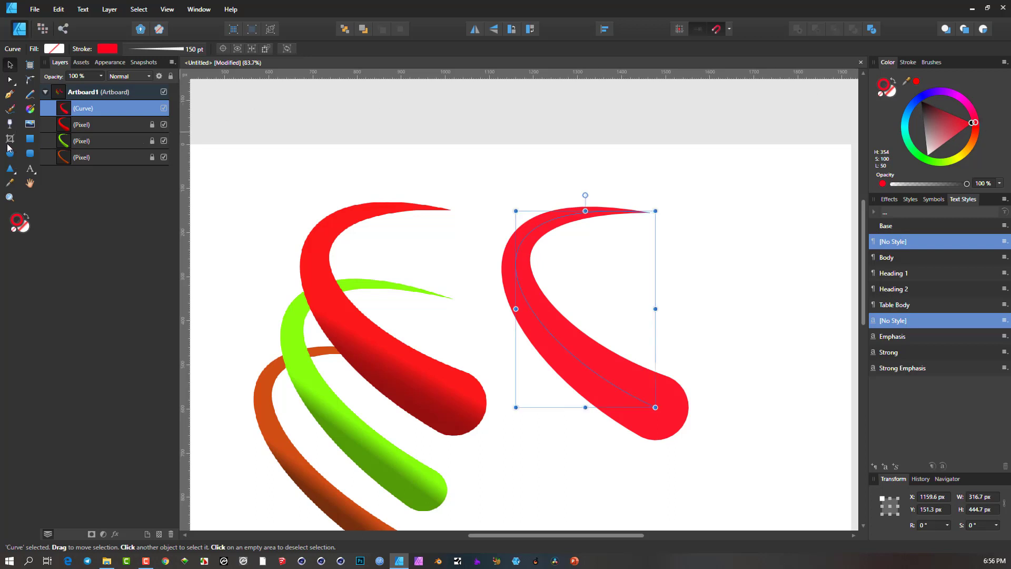
click(9, 182)
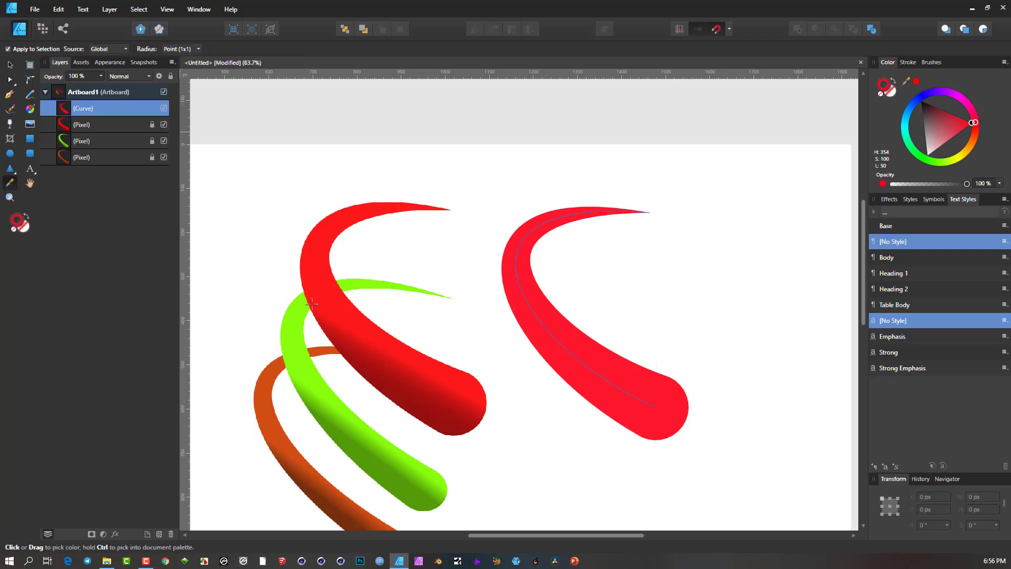
click(424, 362)
drag(832, 150, 424, 395)
click(918, 83)
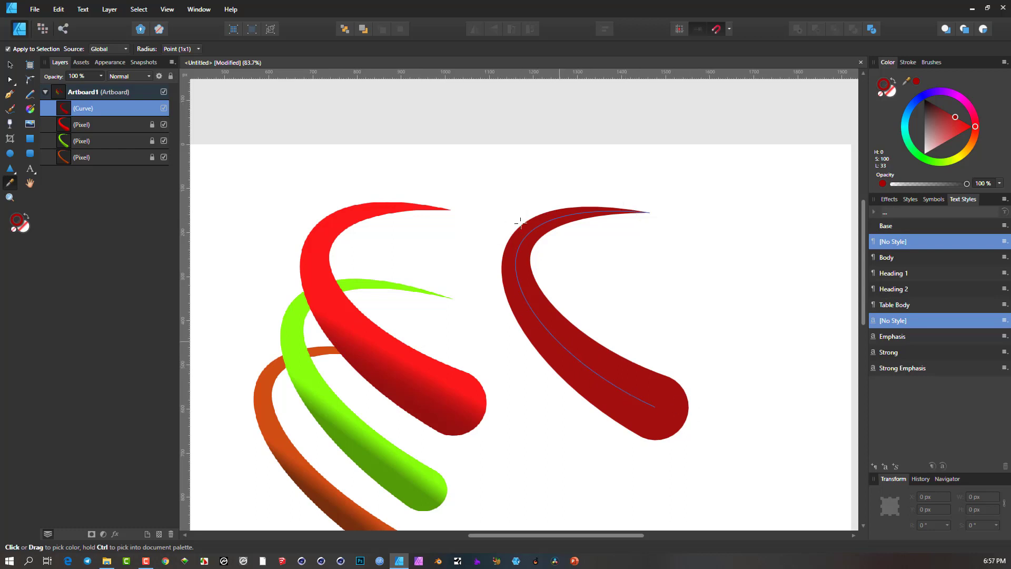
Duplicate the dark red curve to the empty area on the other side of the tubes and deselect it.
scroll(549, 263, down, 5)
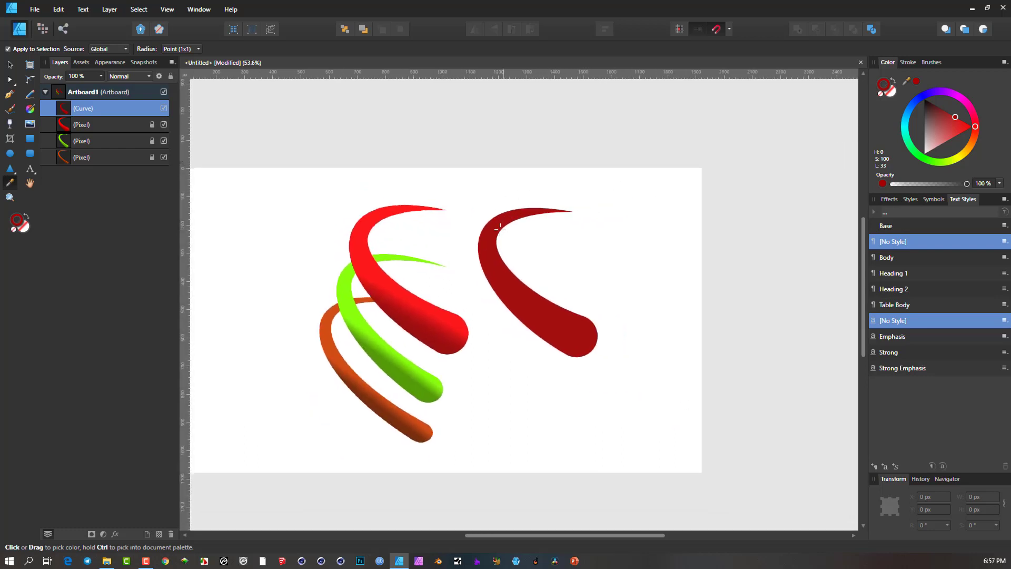
scroll(516, 226, left, 2)
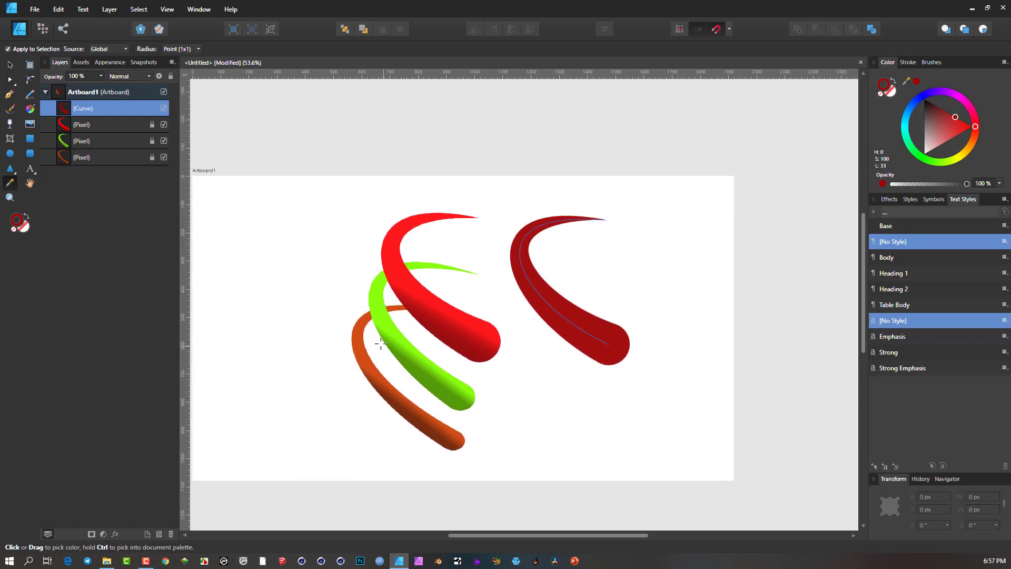
click(9, 64)
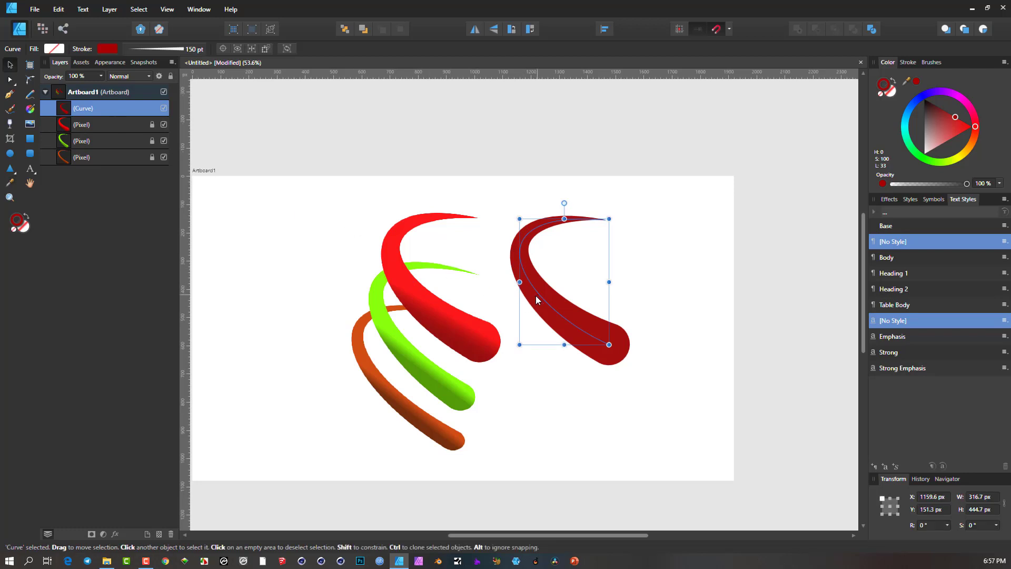
drag(540, 297, 238, 299)
click(334, 226)
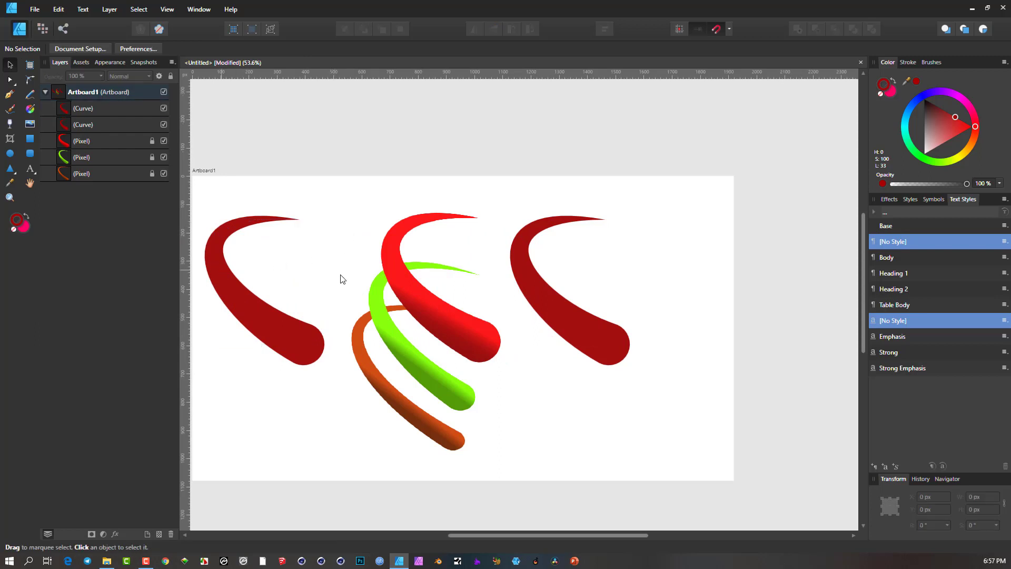
Convert the original dark red curve to the right of the tubes into a filled shape with Expand Stroke.
click(542, 293)
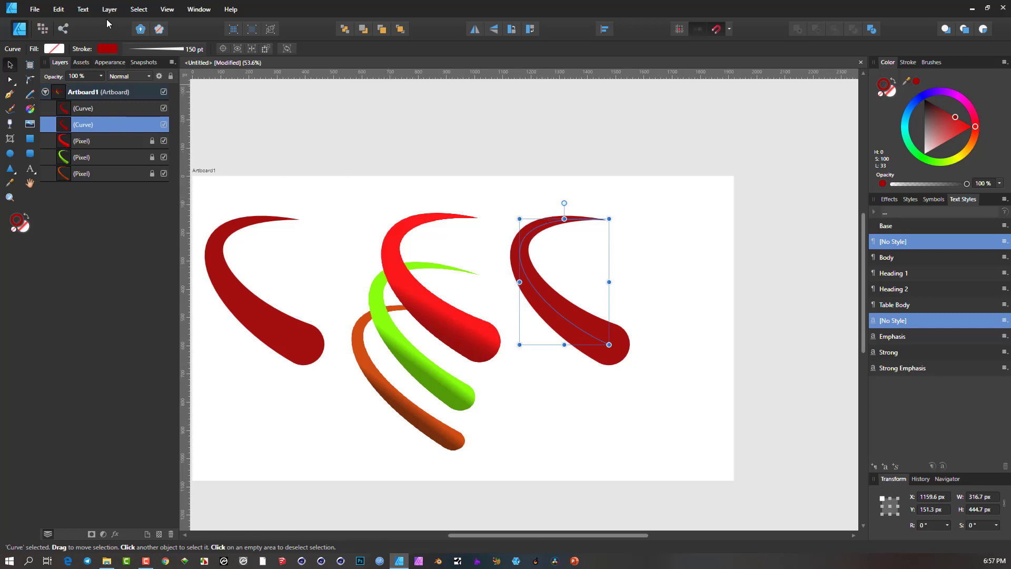
click(139, 9)
mouse_move(110, 12)
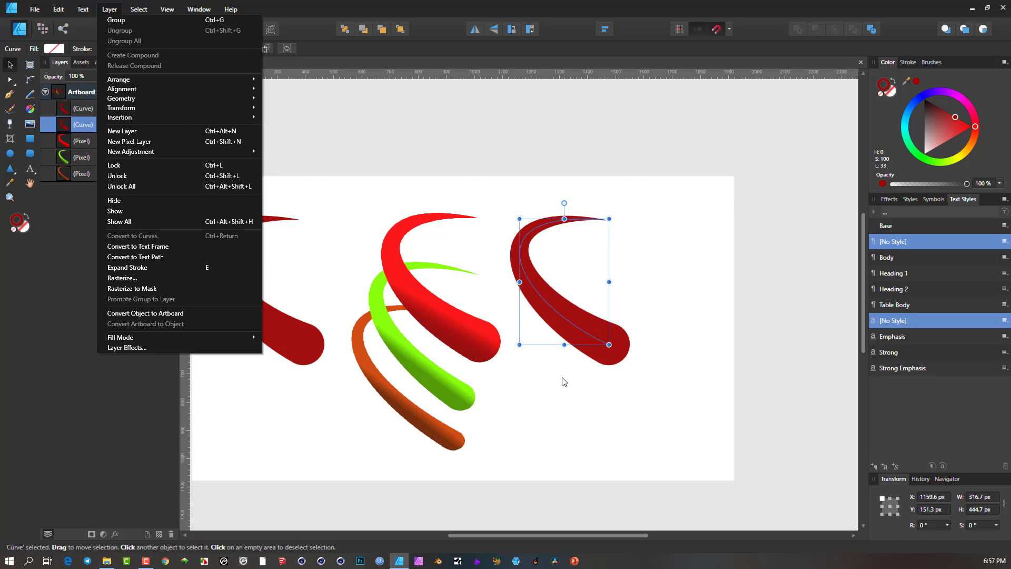
click(171, 267)
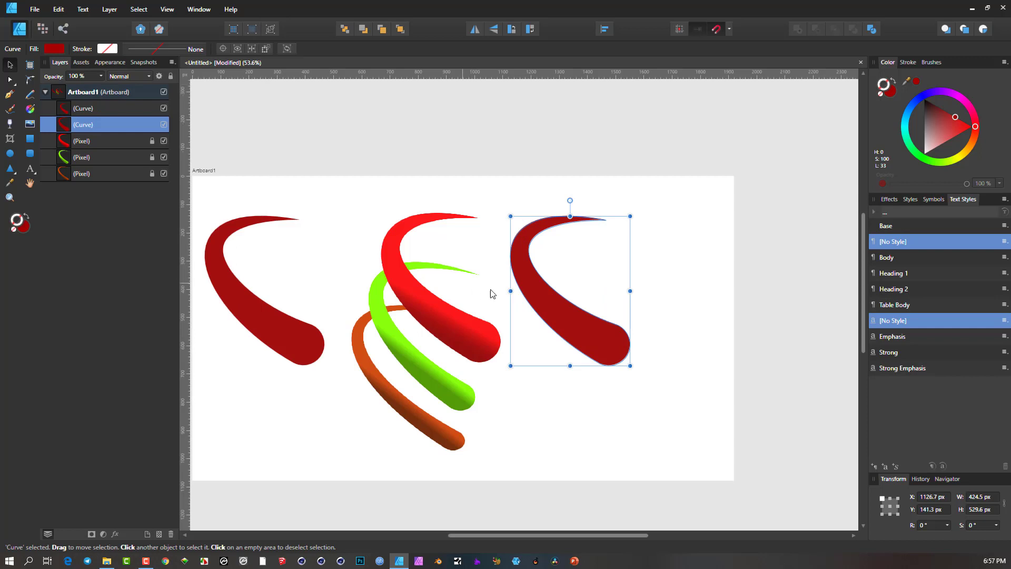
Give the expanded dark red shape a solid black outline stroke 14.3 pt wide.
scroll(588, 324, up, 1)
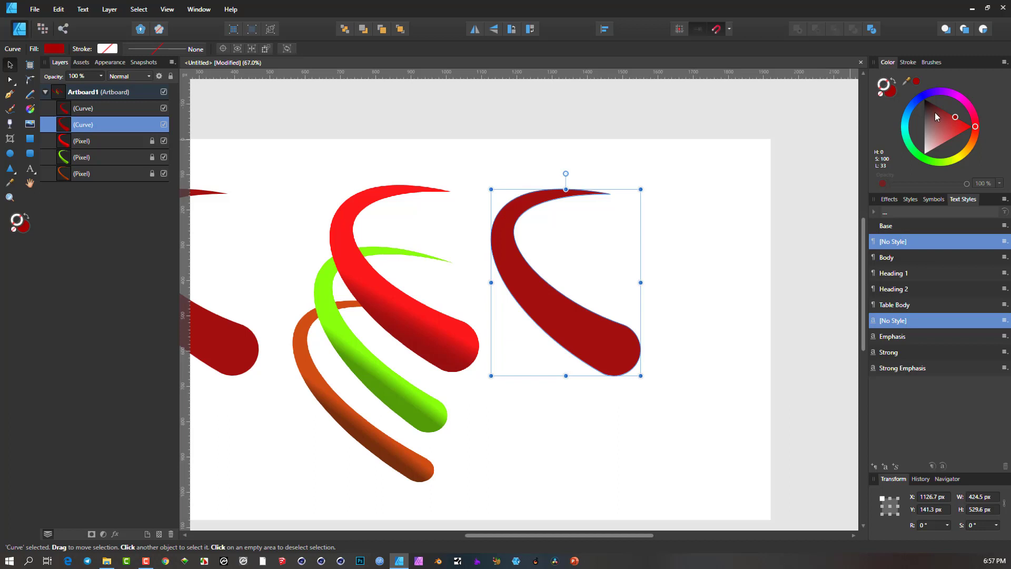
click(907, 62)
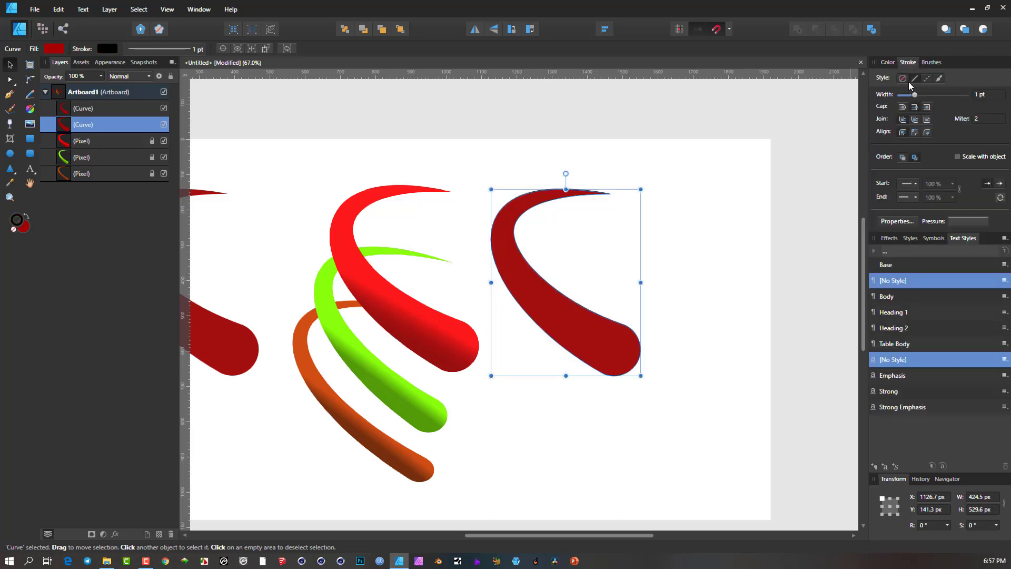
drag(917, 94, 932, 96)
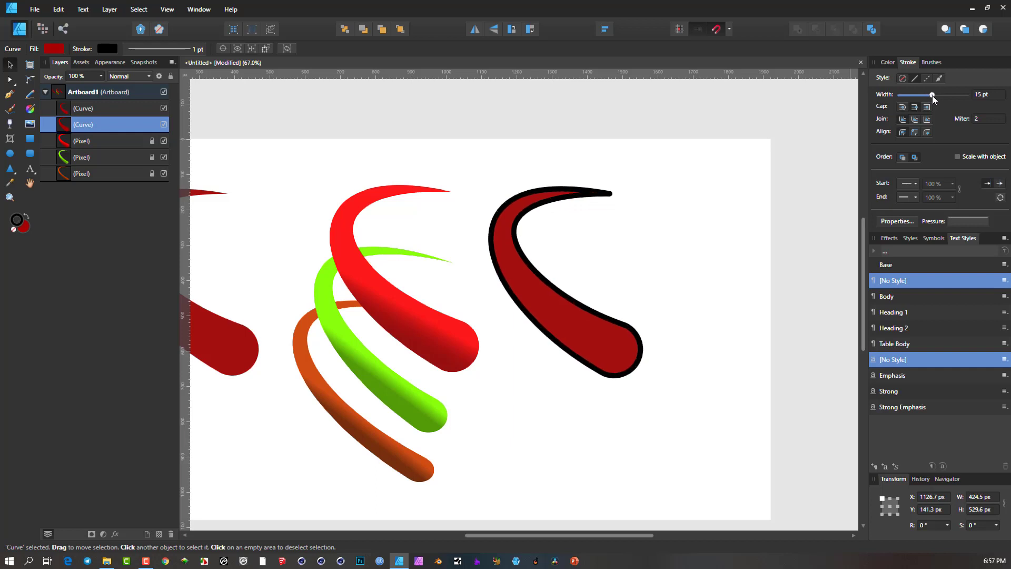
drag(932, 95, 931, 95)
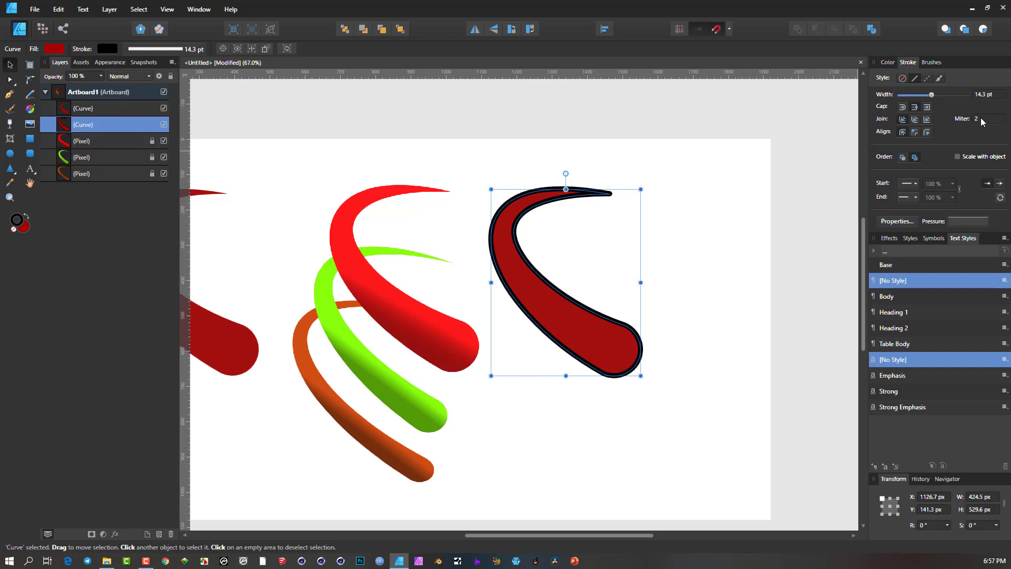
scroll(609, 198, up, 3)
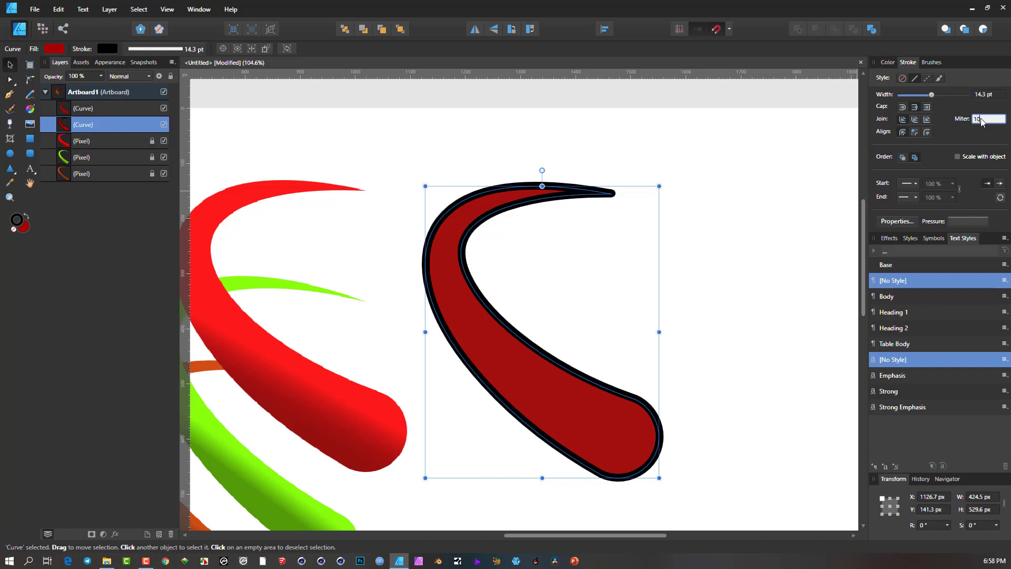
Set the miter limit of the dark red shape's black outline to 10 and its width to 3.5 pt.
key(Return)
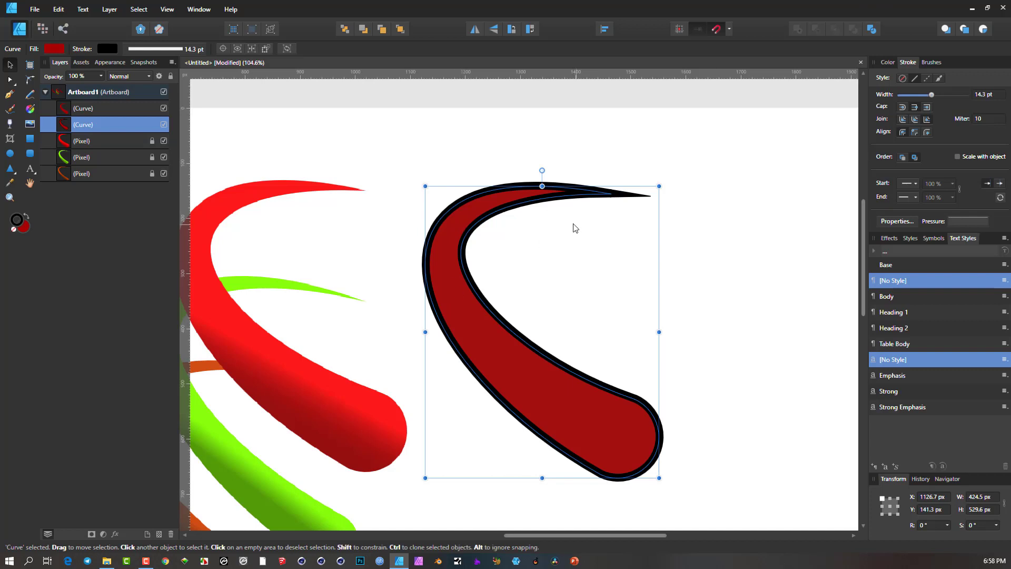
drag(934, 93, 919, 97)
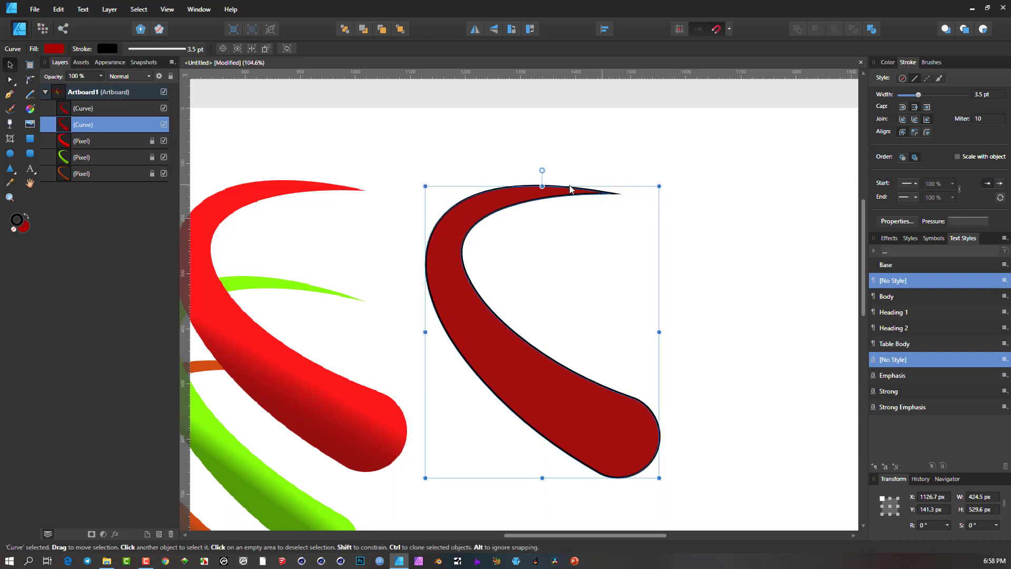
Remove the black outline from the expanded dark red shape and move the shape slightly farther from the tubes.
click(891, 63)
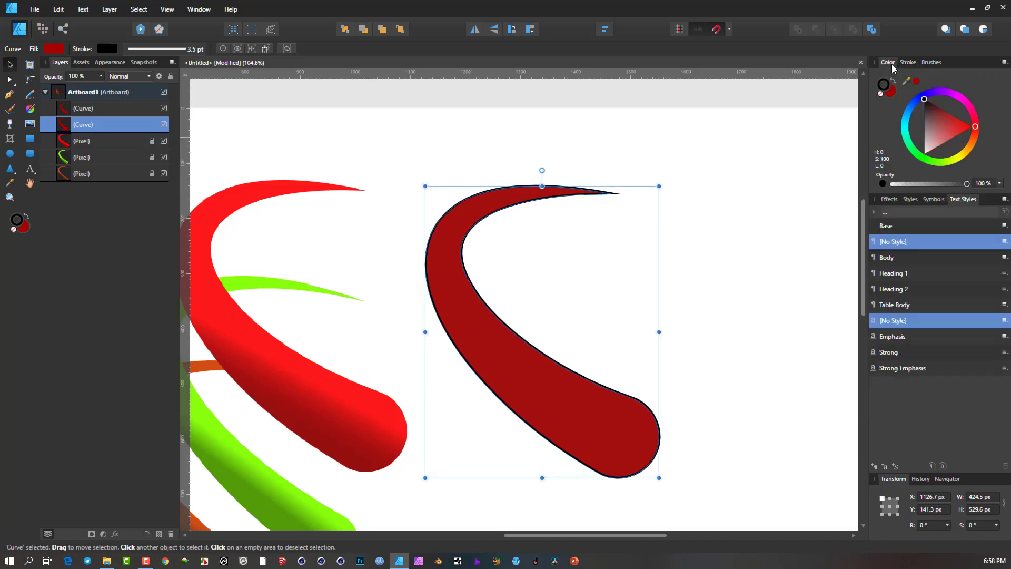
click(879, 95)
scroll(508, 259, down, 2)
drag(508, 259, 560, 252)
click(517, 287)
drag(508, 279, 532, 277)
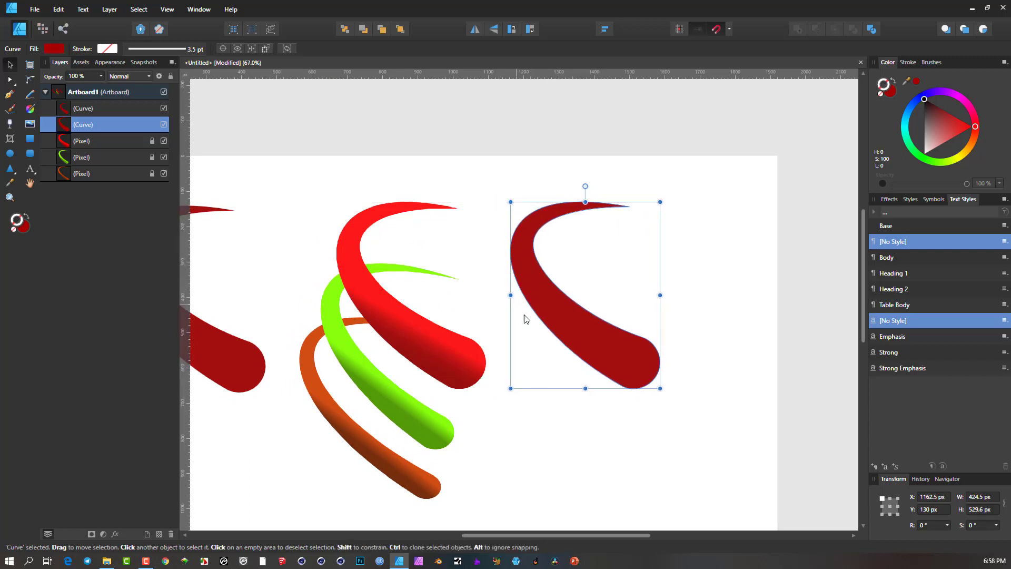
Apply a linear gradient fill from dark red to a deeper red across the thick lower end of the expanded shape.
click(30, 110)
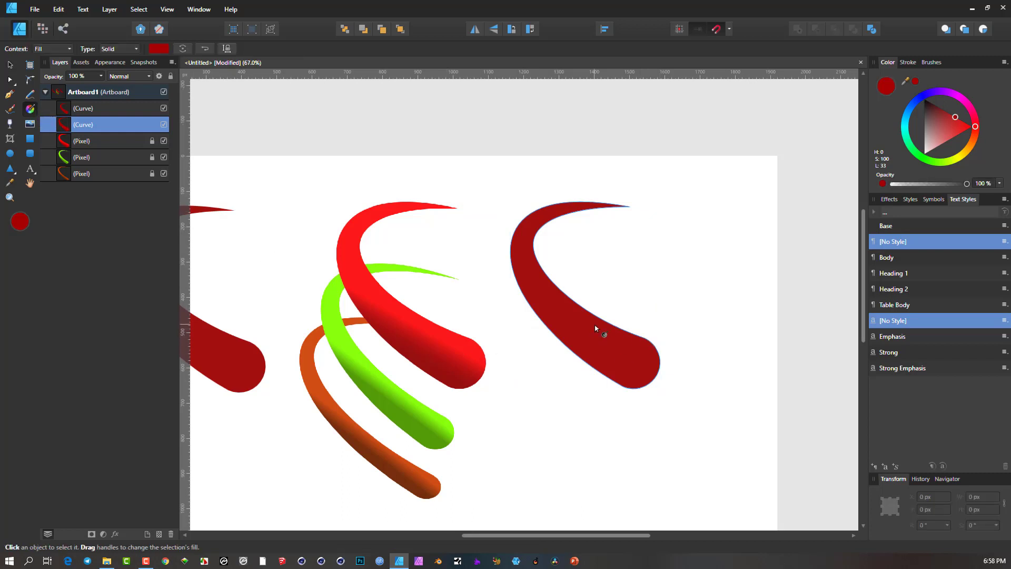
drag(597, 324, 585, 352)
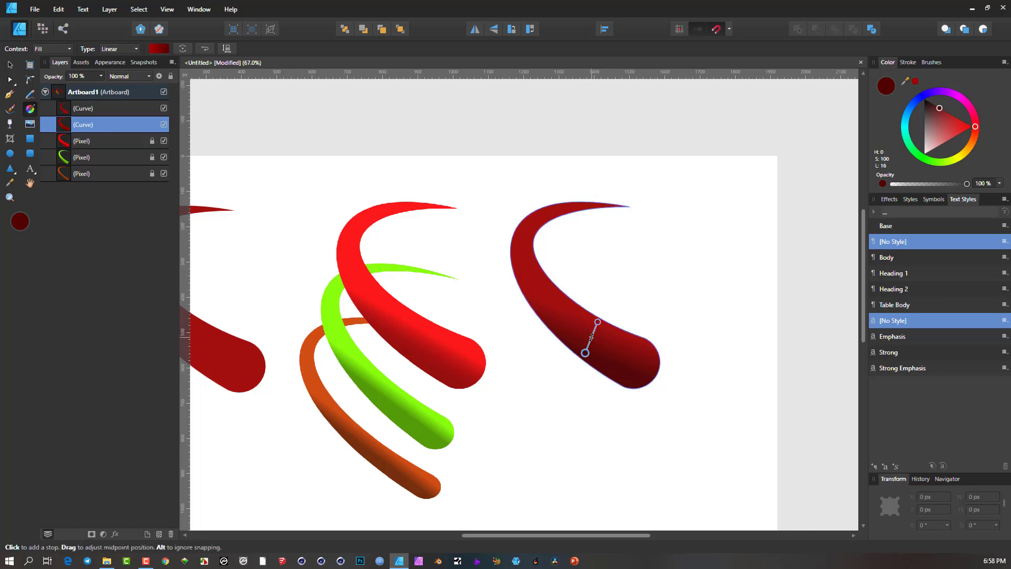
click(598, 322)
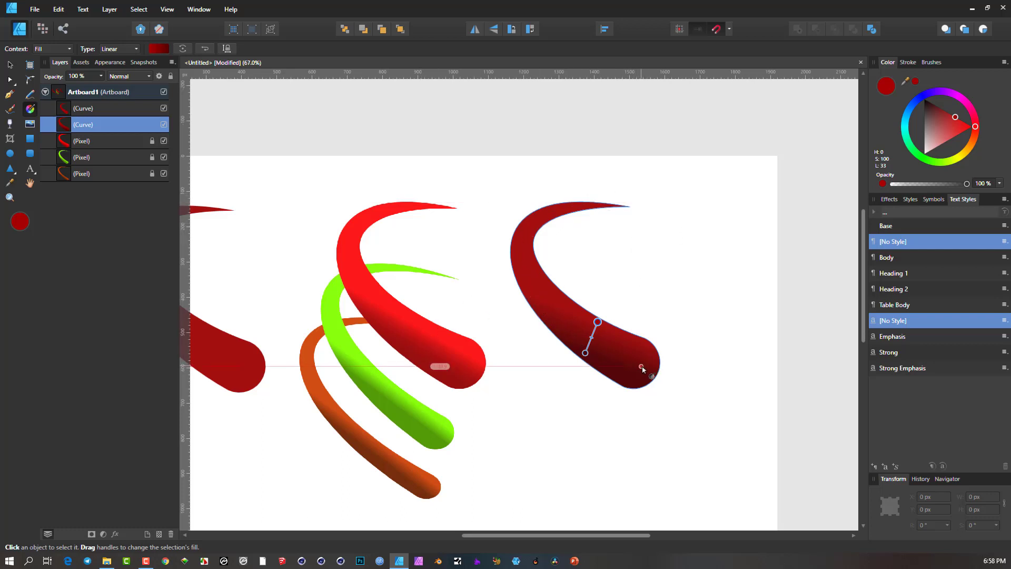
drag(651, 371, 621, 356)
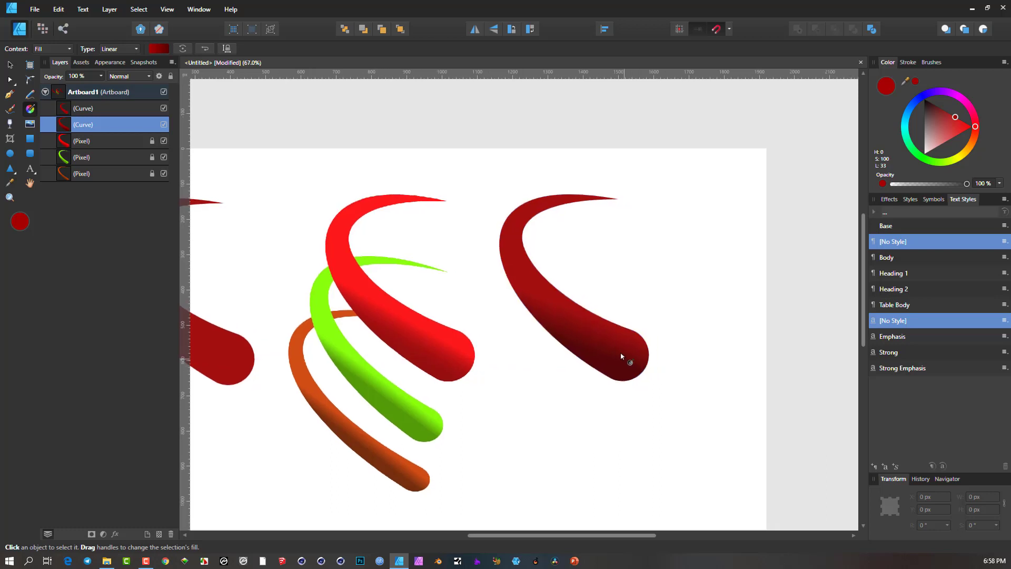
drag(593, 306, 582, 338)
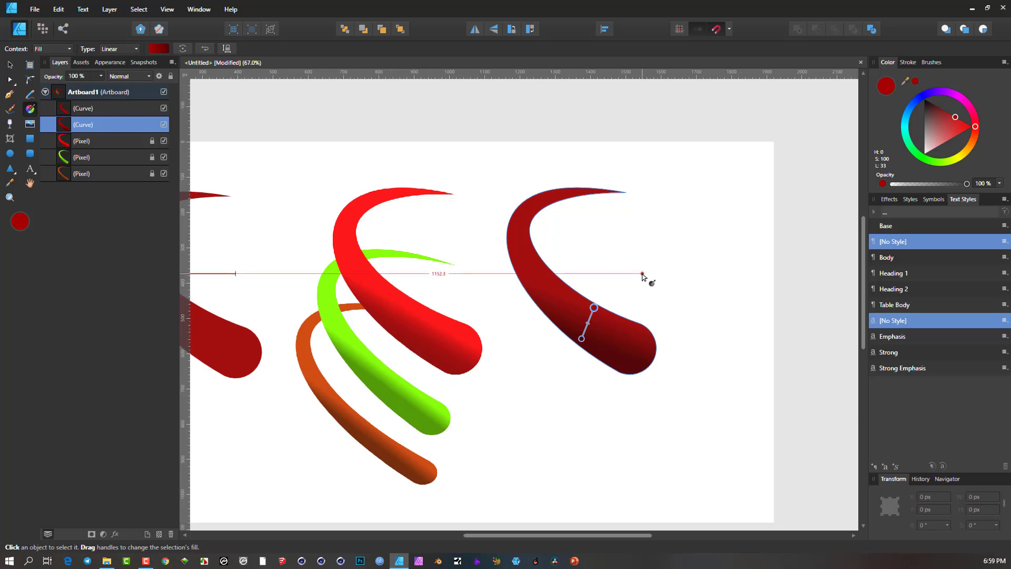
scroll(642, 273, down, 1)
drag(642, 273, 704, 266)
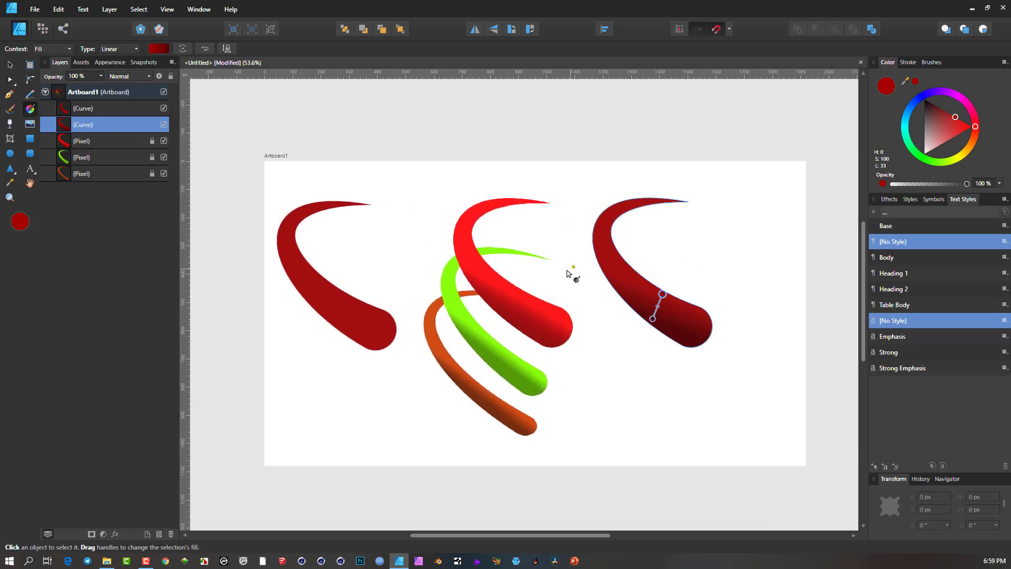
Reshape the dark red stroked curve left of the tubes by lowering its tapered end node and pulling that node's handle inward and up.
click(341, 131)
click(345, 205)
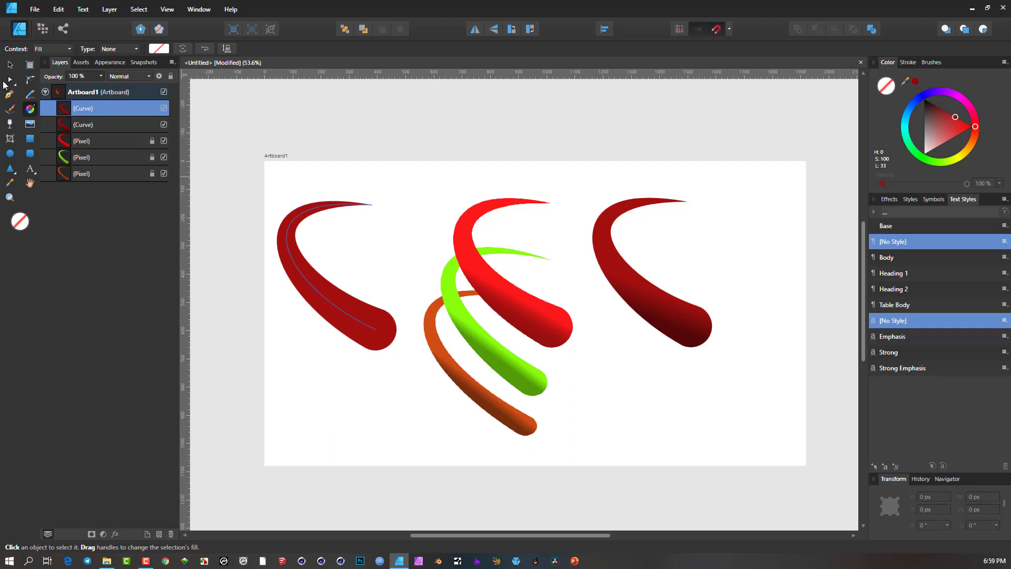
click(12, 80)
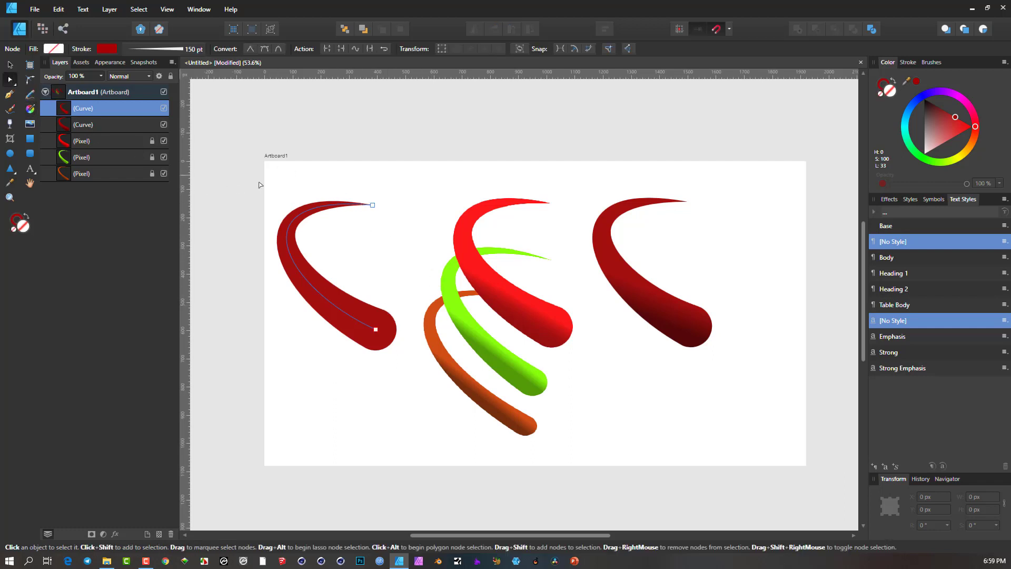
drag(373, 208, 371, 228)
drag(232, 216, 314, 170)
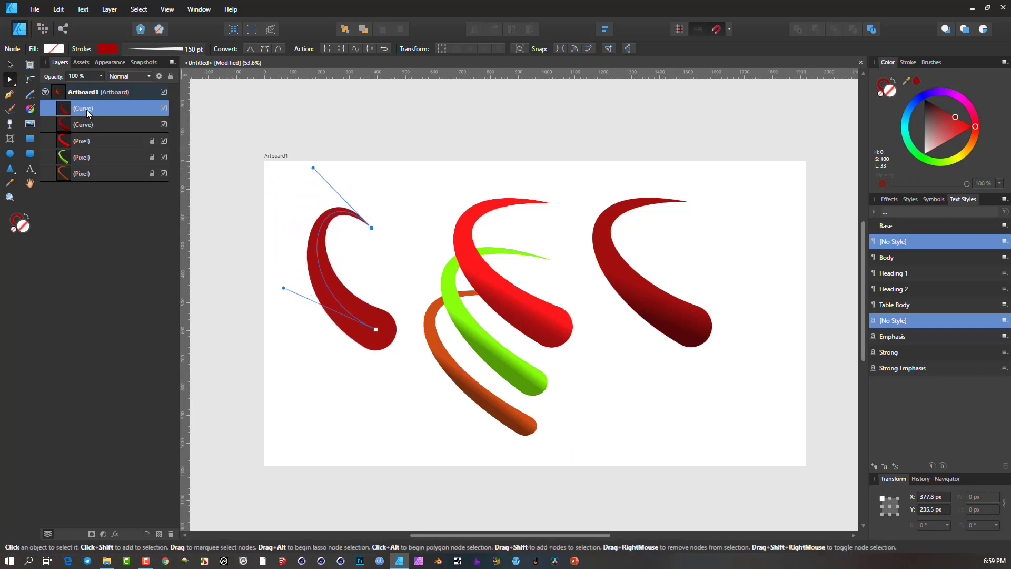
Duplicate the reshaped dark red curve to the far side of the gradient-filled shape.
click(9, 64)
click(373, 117)
click(320, 261)
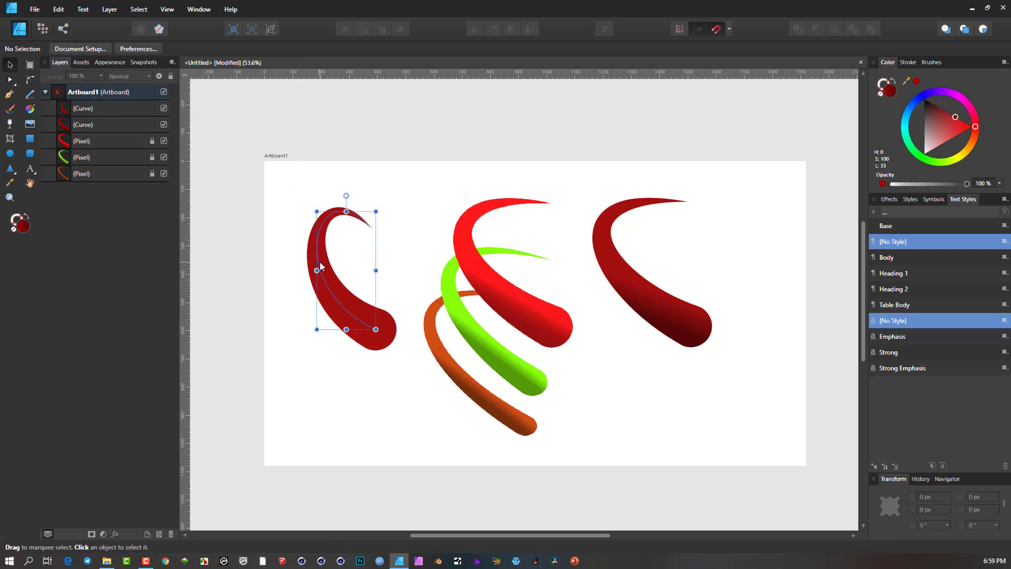
drag(320, 263, 708, 243)
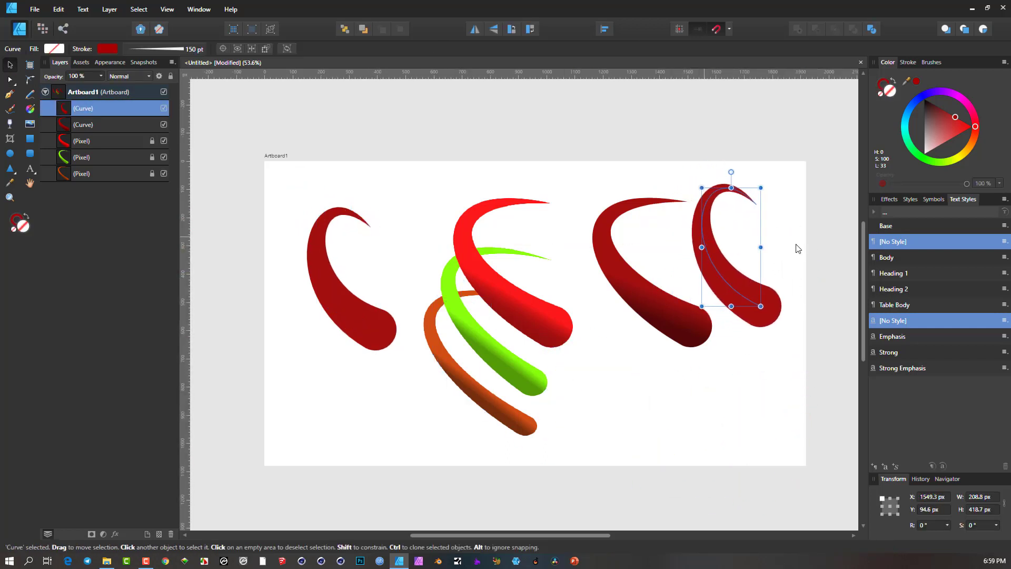
Recolour the duplicated curve's stroke green (H 94, S 100, L 33), leaving it without a fill.
drag(973, 144, 962, 150)
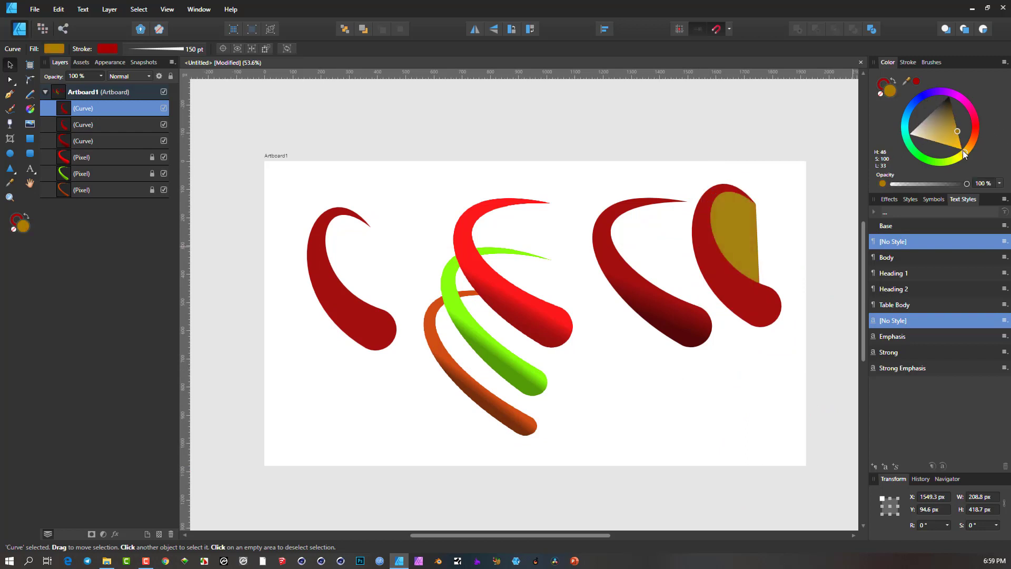
click(880, 94)
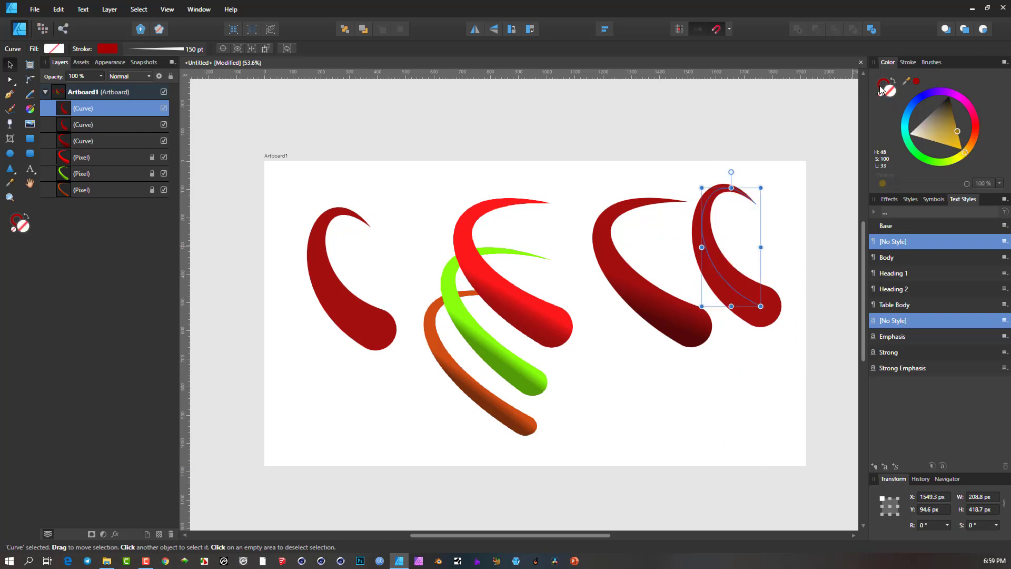
drag(952, 161, 937, 163)
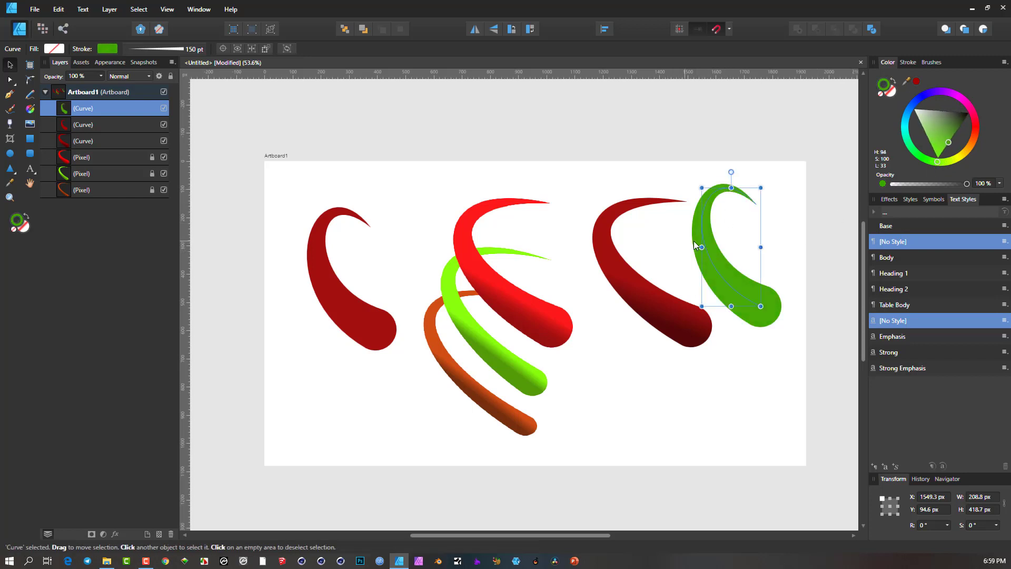
Convert the green duplicate curve into a filled shape with Expand Stroke.
click(110, 9)
key(Escape)
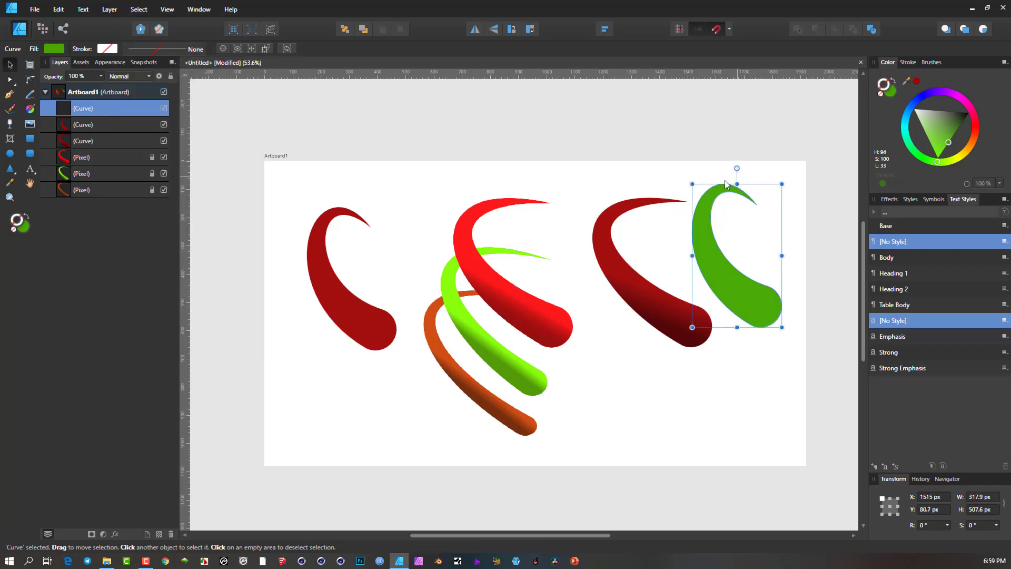
key(ctrl+alt+s)
drag(748, 244, 670, 262)
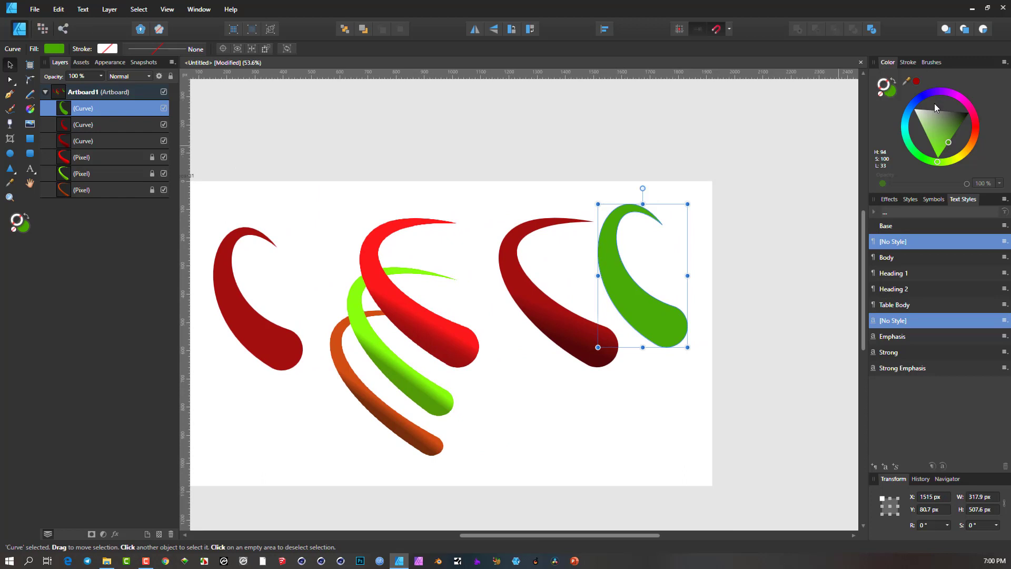
Give the expanded green shape a blue outline stroke 9.7 pt wide.
click(917, 98)
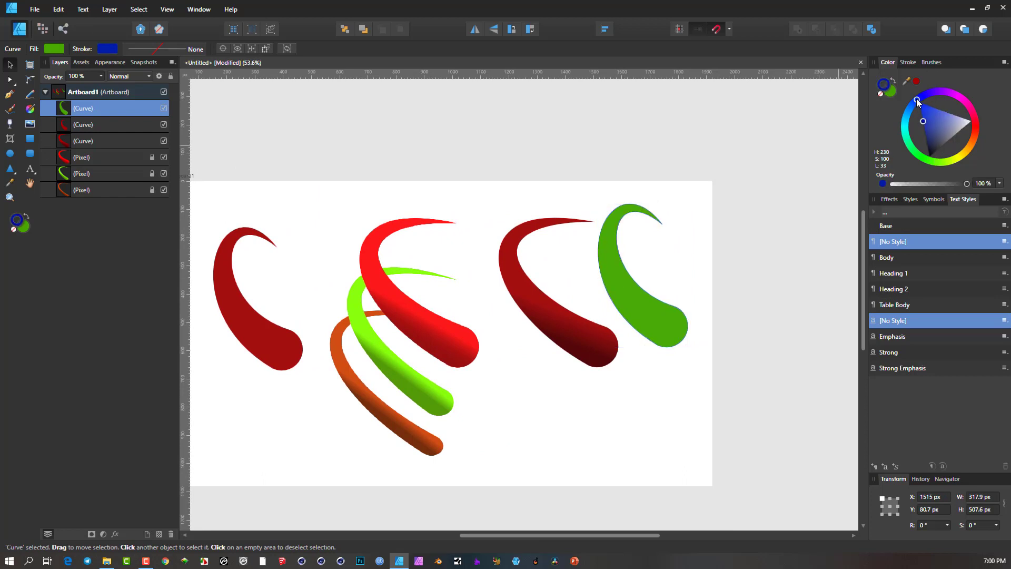
click(909, 62)
drag(913, 95, 927, 96)
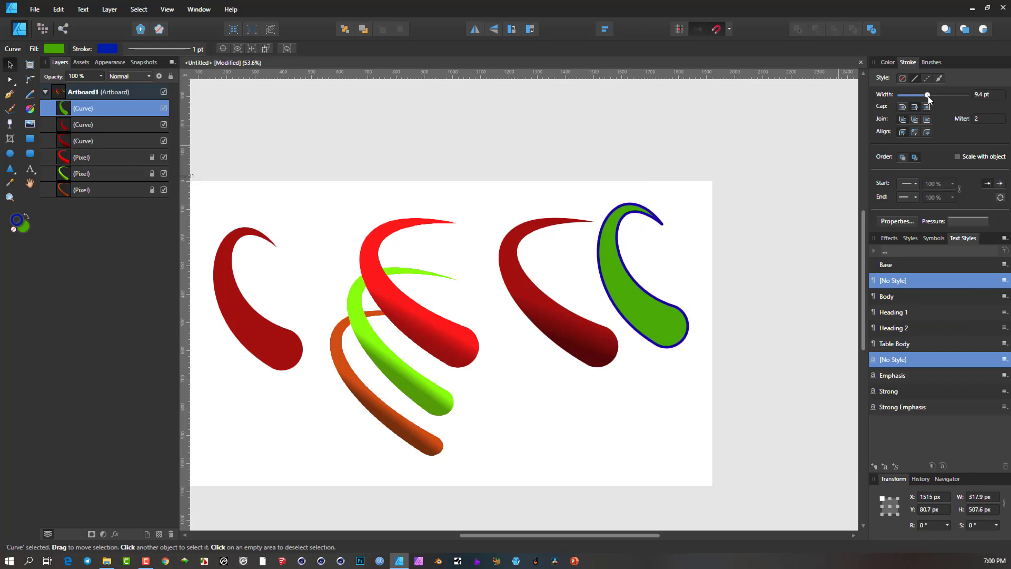
Set the miter limit of the green shape's blue outline to 10 and deselect the shape.
click(981, 118)
text(5)
key(Return)
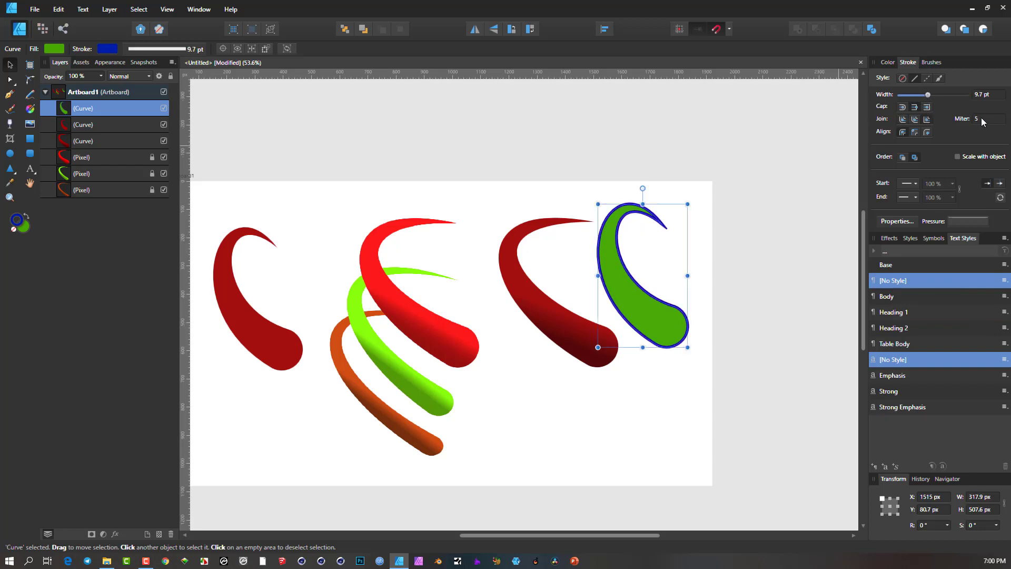
scroll(680, 216, up, 3)
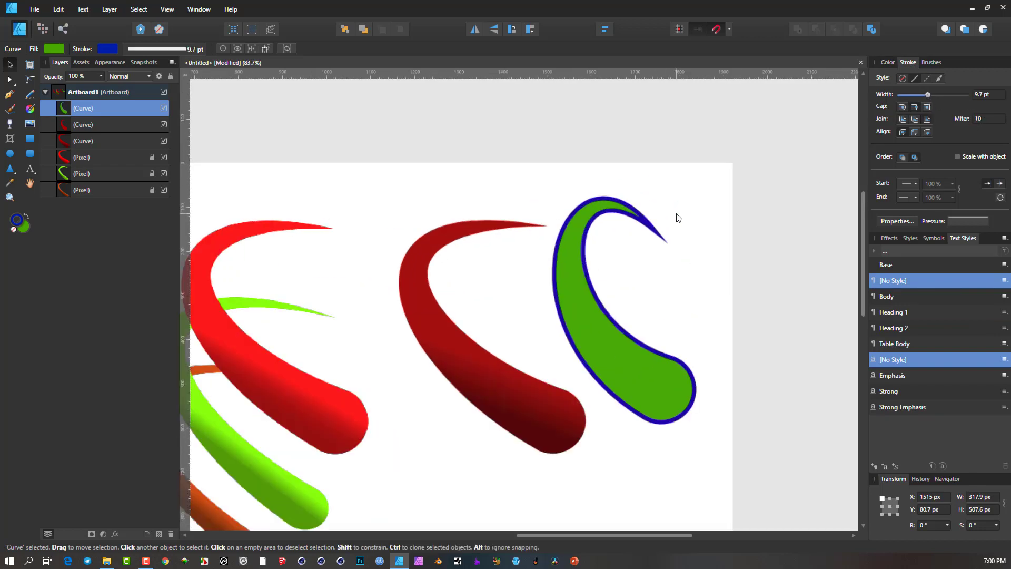
click(629, 271)
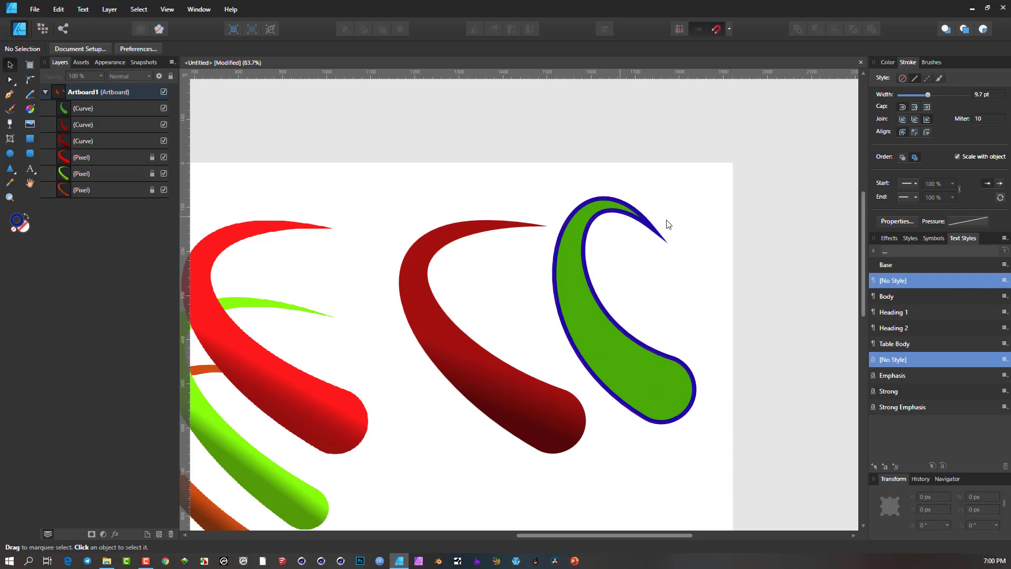
Examine the pressure profile of the dark red stroked curve left of the tubes and deselect it.
scroll(598, 298, down, 5)
scroll(443, 304, up, 2)
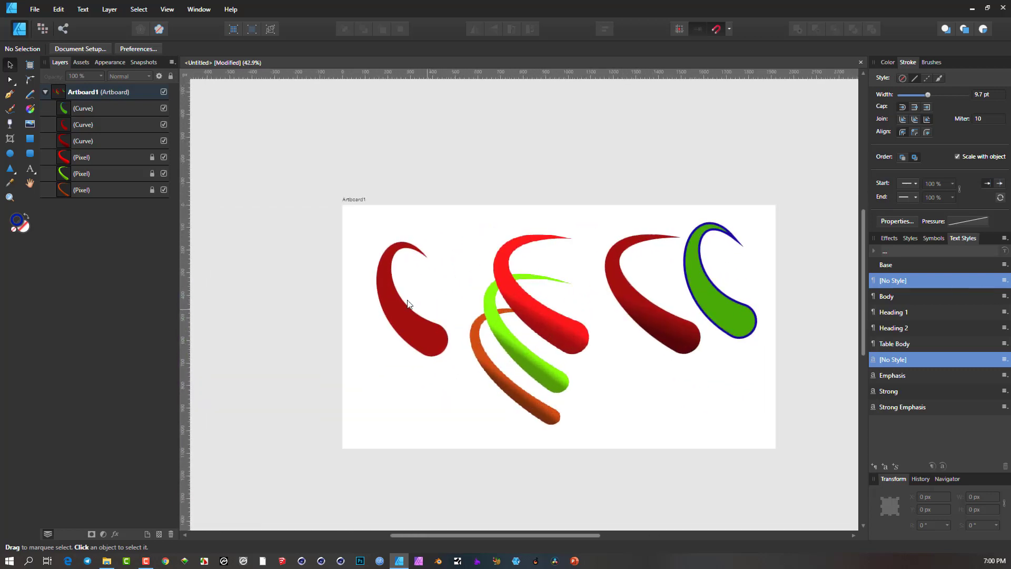
click(394, 295)
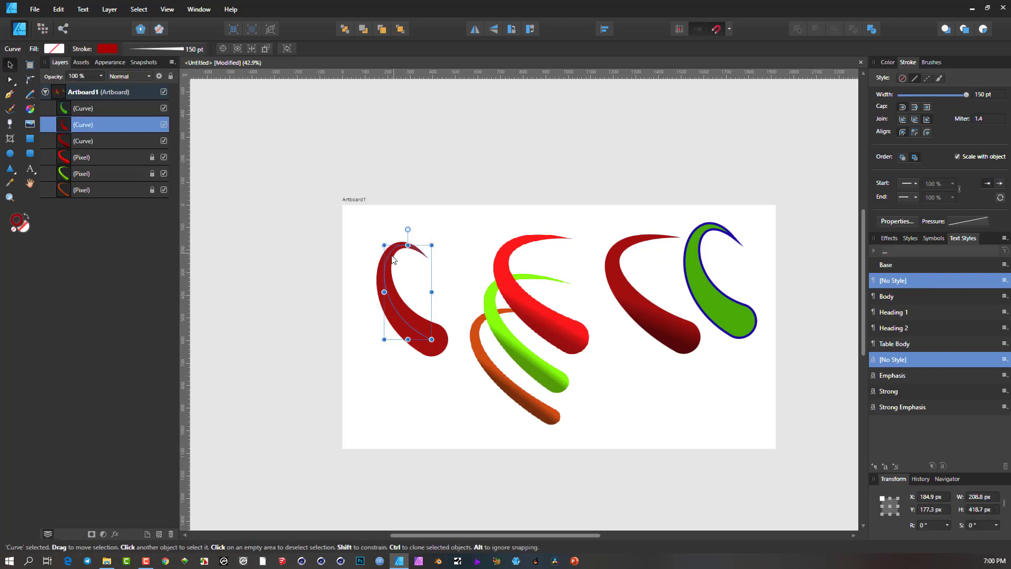
click(968, 220)
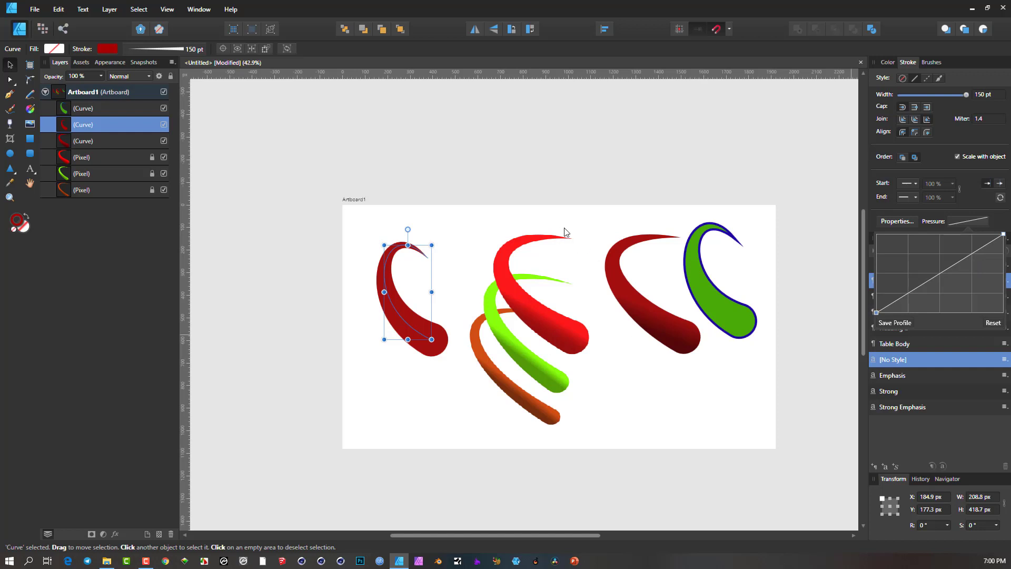
click(567, 191)
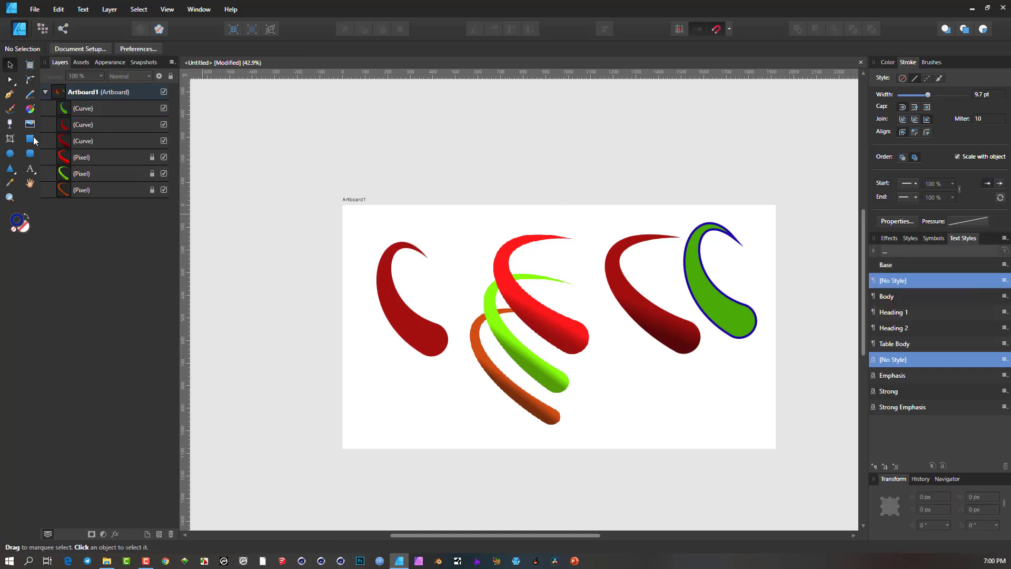
Try a straight blue pressure-tapered line 68.8 pt wide across the lower part of the artboard, and undo it.
click(16, 95)
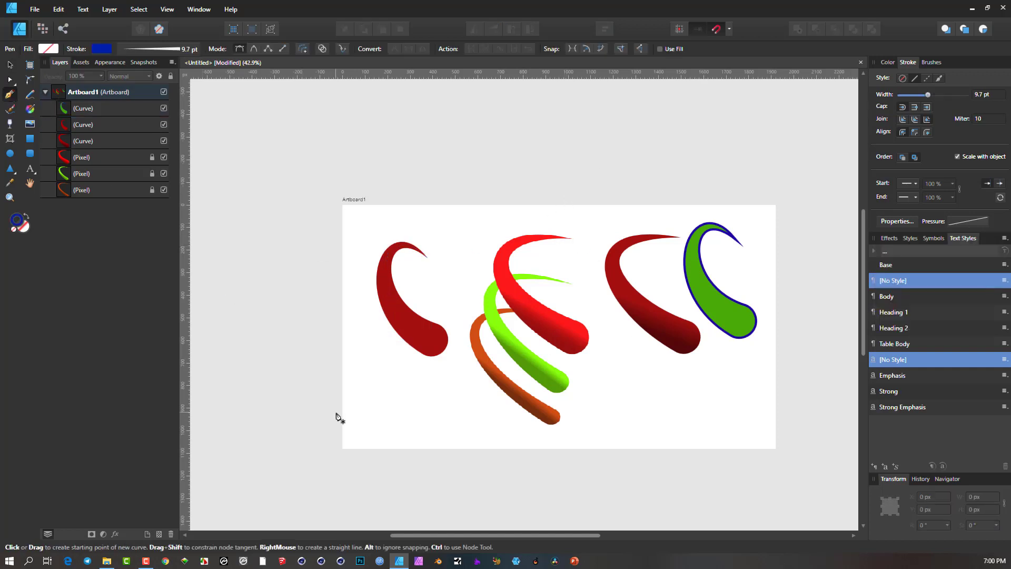
click(389, 421)
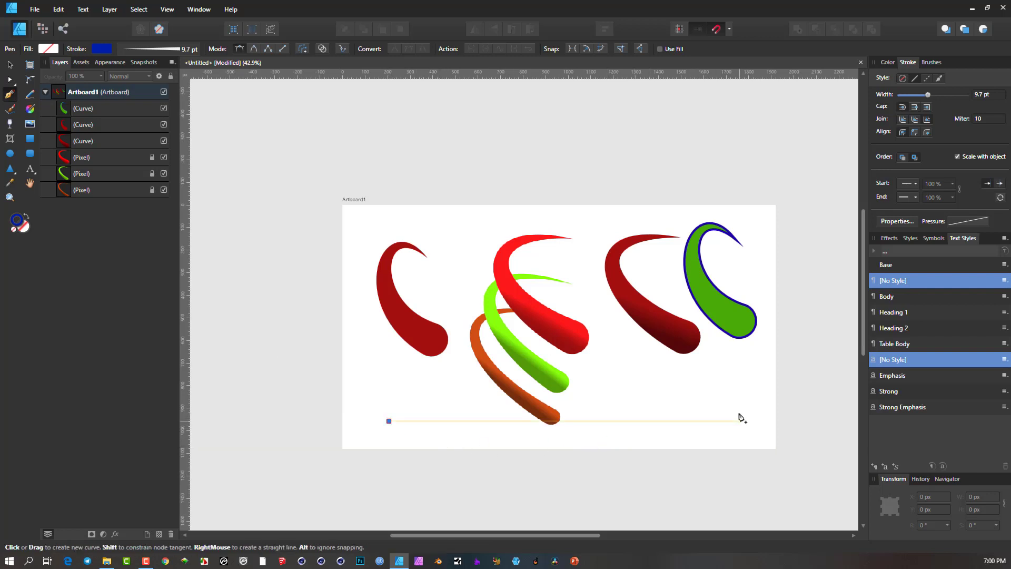
click(735, 420)
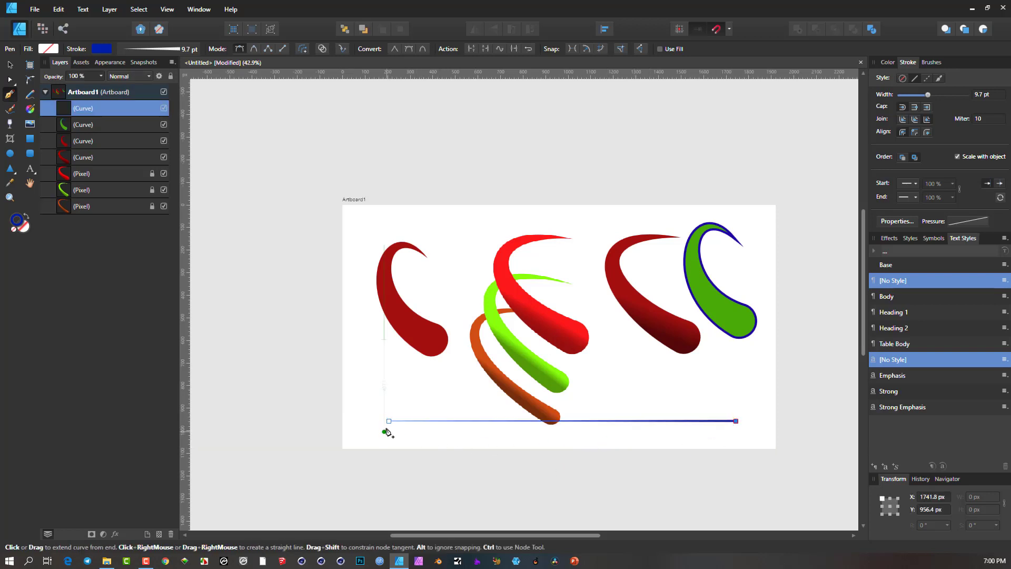
drag(934, 94, 961, 97)
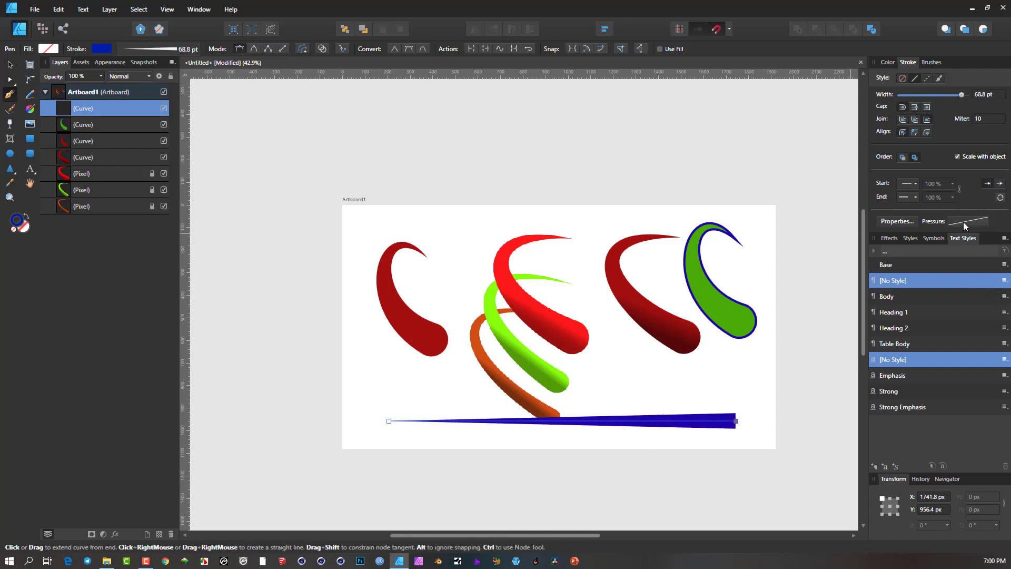
key(ctrl+z)
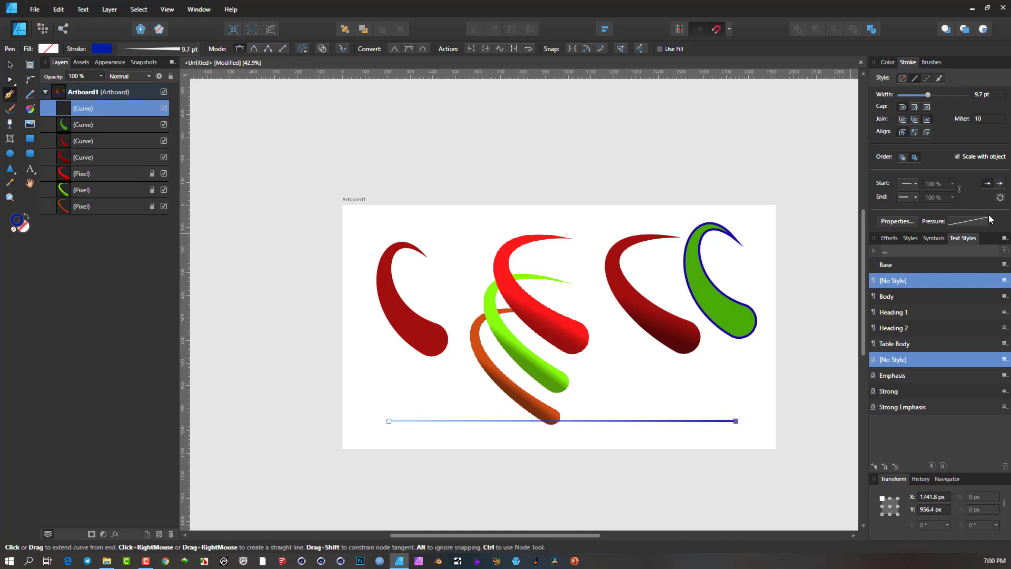
key(ctrl+z)
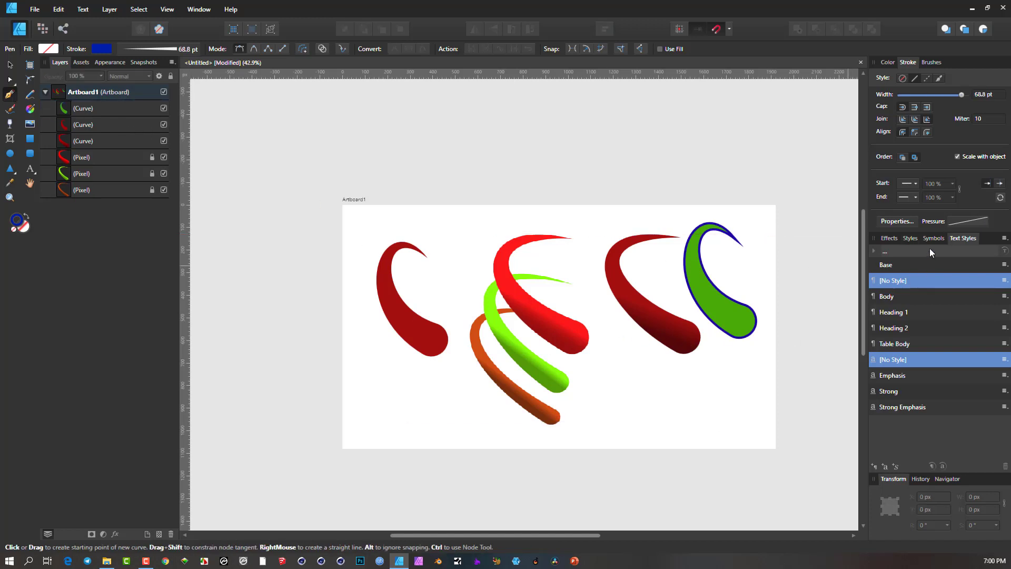
Reset the stroke pressure profile to uniform and draw a straight horizontal blue line about 688 px long, 68.8 pt wide, near the artboard's lower edge.
click(969, 223)
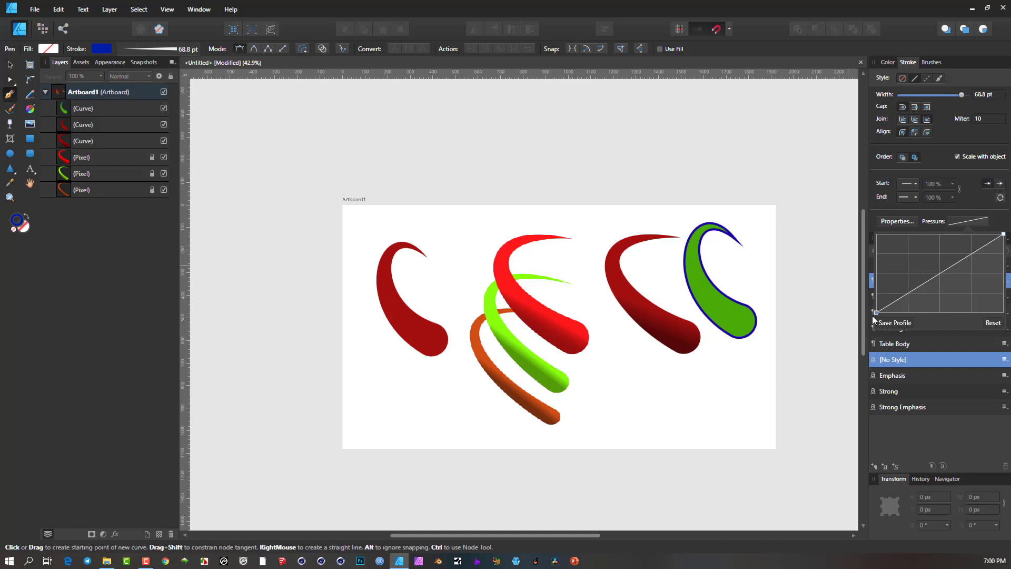
click(992, 323)
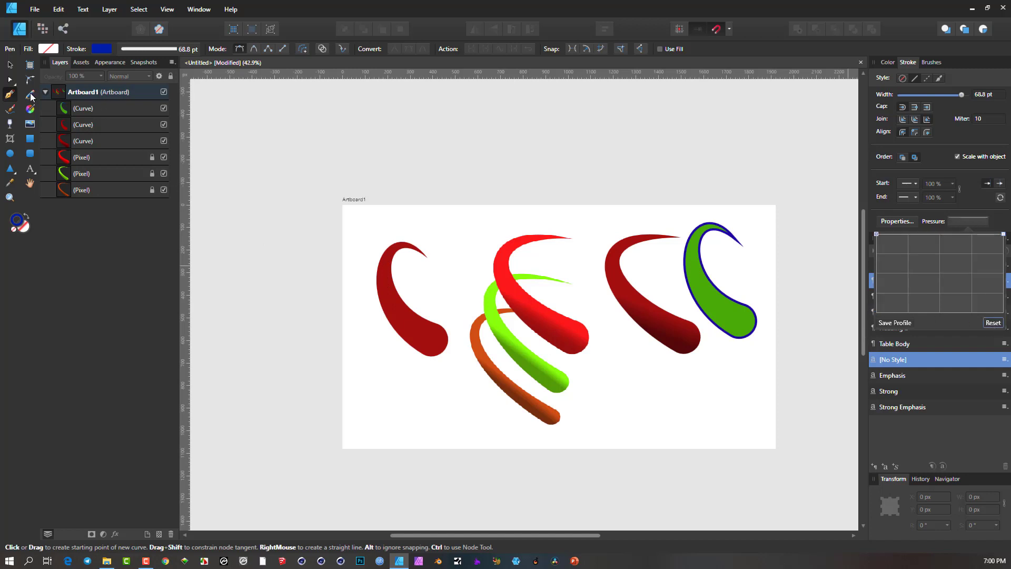
click(364, 423)
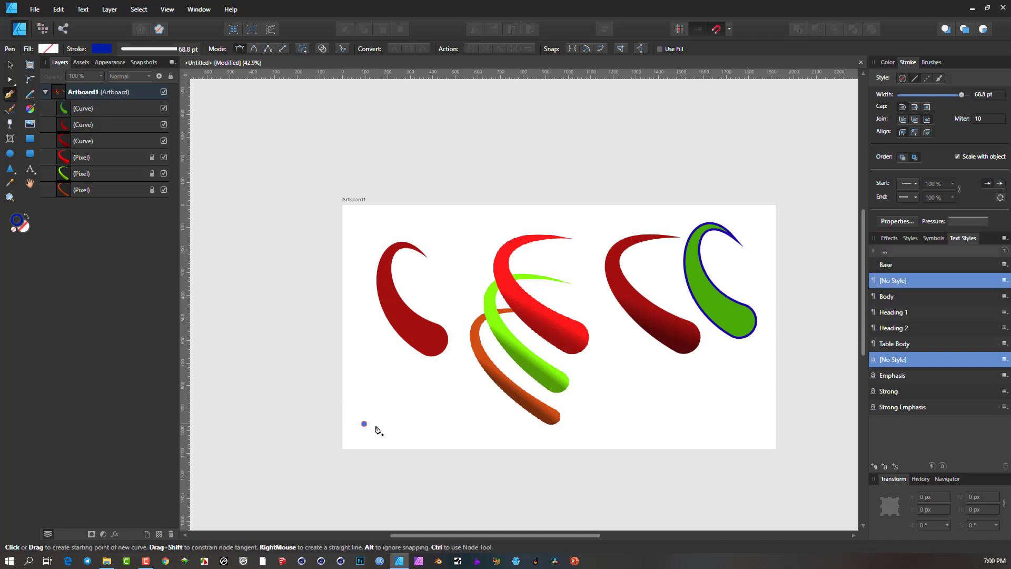
click(520, 424)
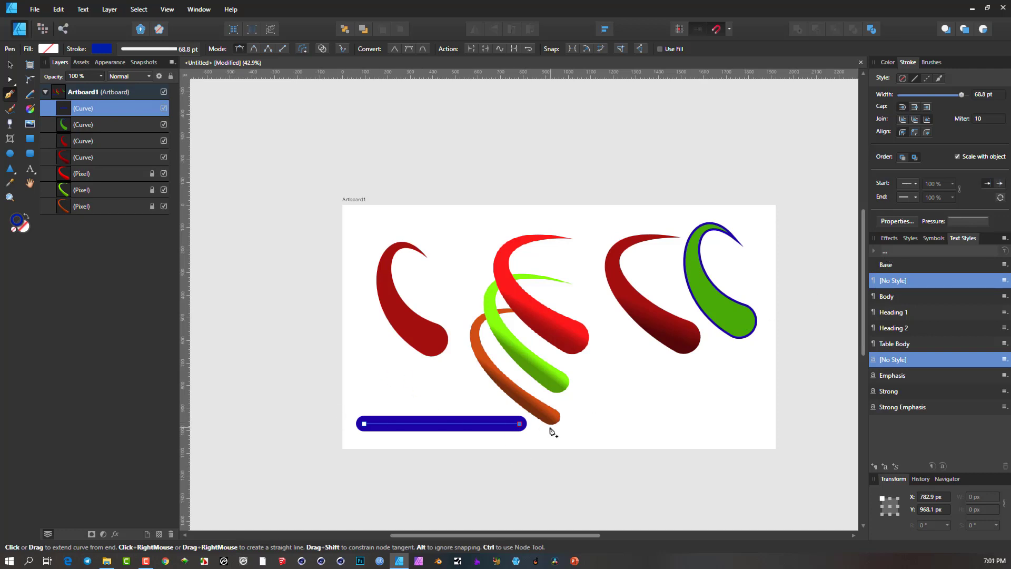
Compare the pressure profile of the dark red stroked curve left of the tubes with that of the straight blue line.
click(10, 65)
click(392, 293)
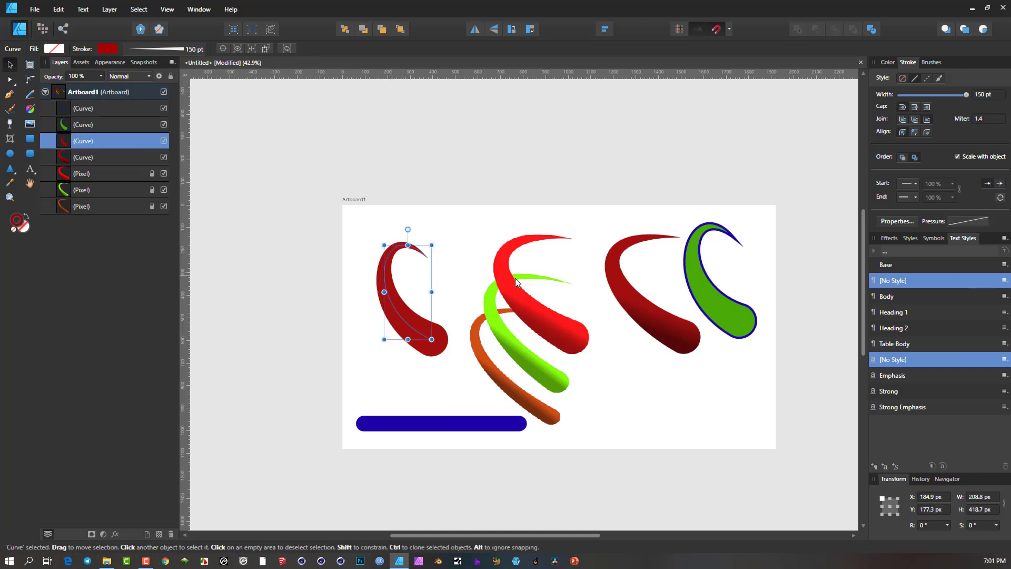
click(964, 220)
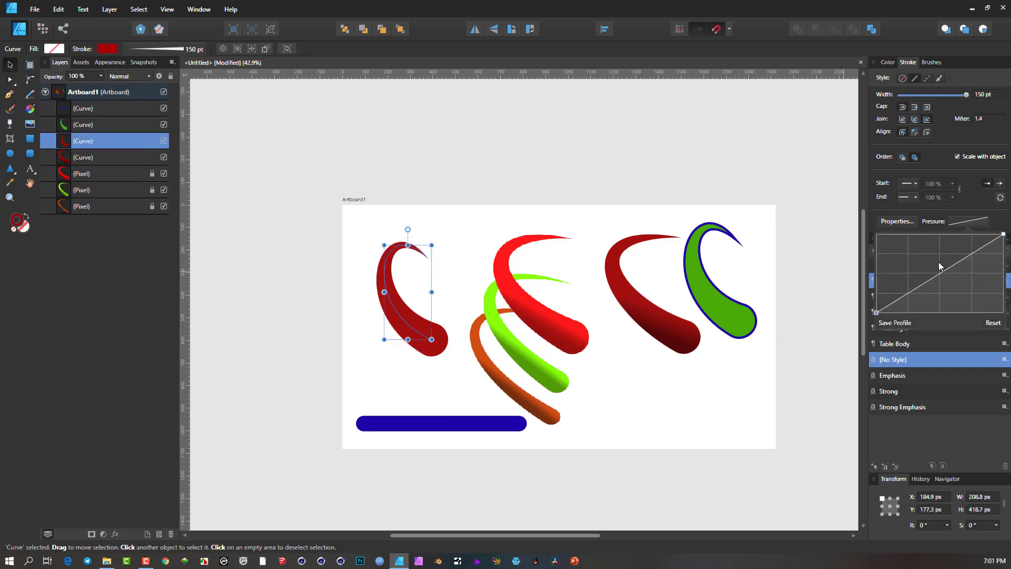
click(477, 427)
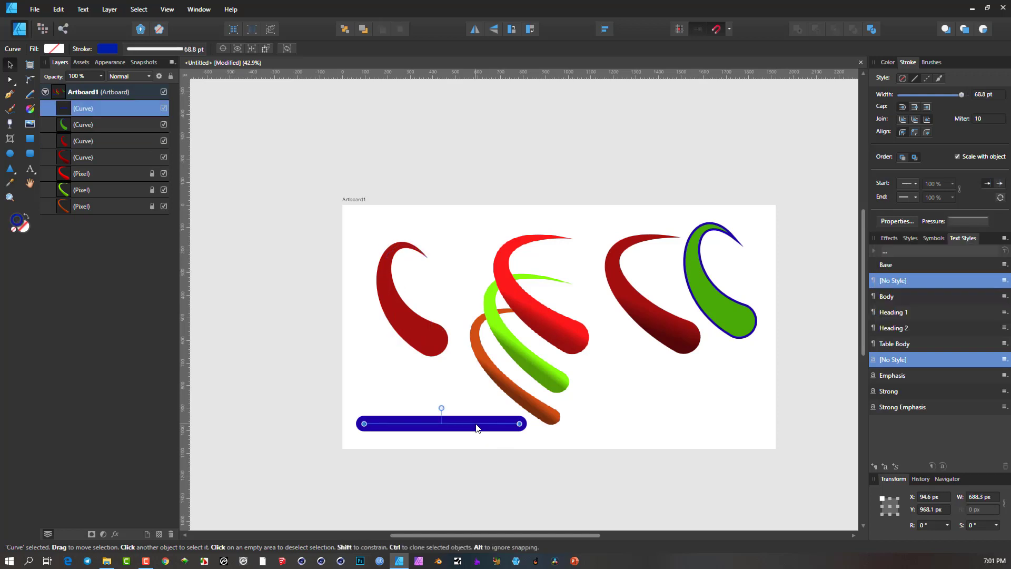
click(967, 220)
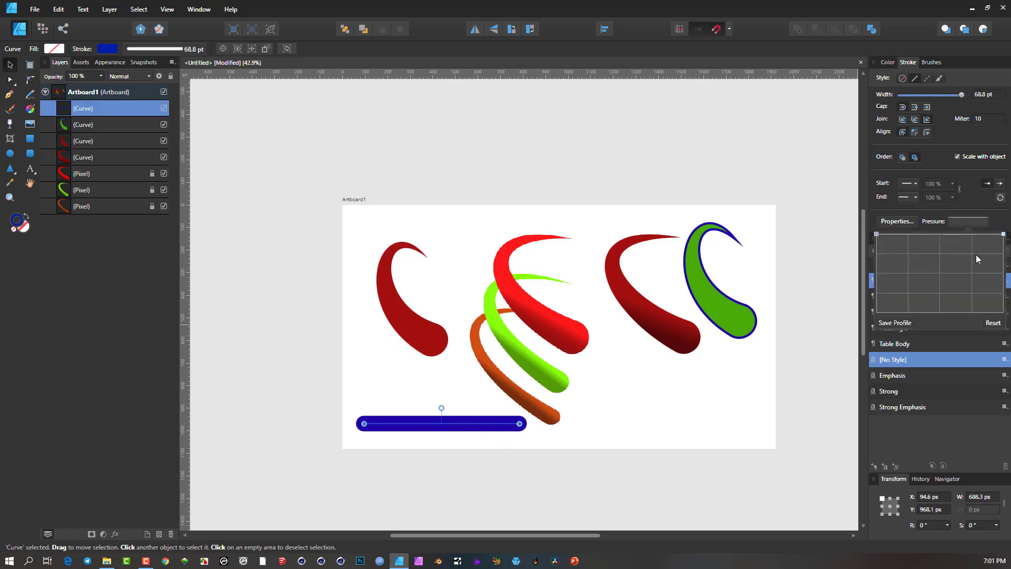